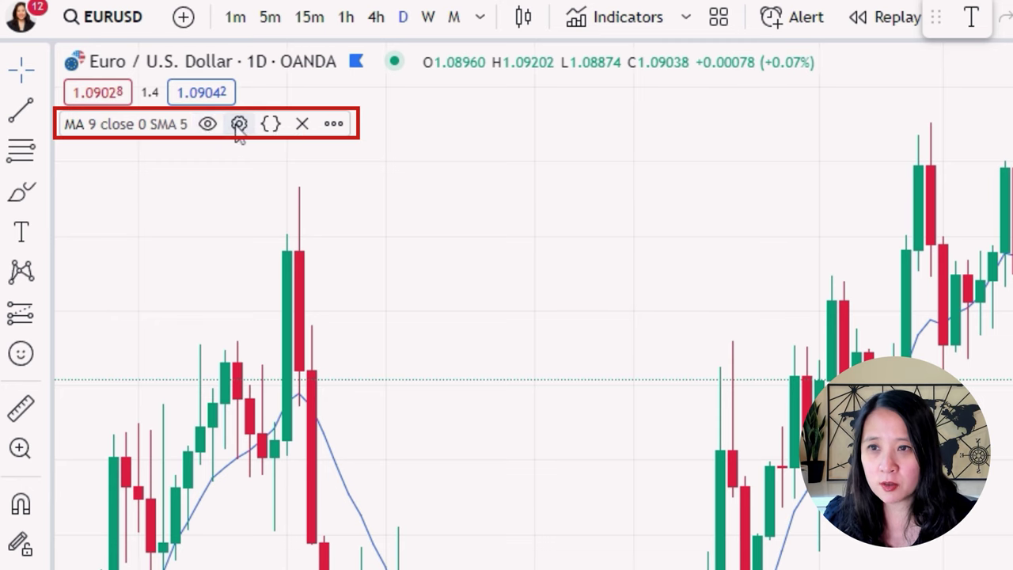
# Set the length of the chart's existing moving average to 20
pyautogui.click(239, 123)
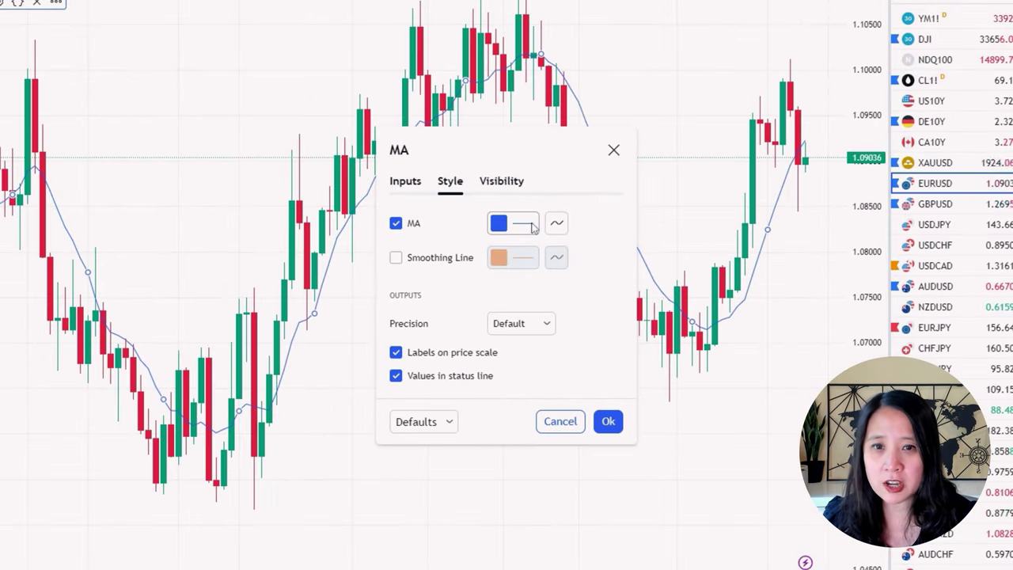
pyautogui.click(405, 180)
pyautogui.doubleClick(457, 223)
pyautogui.write('20')
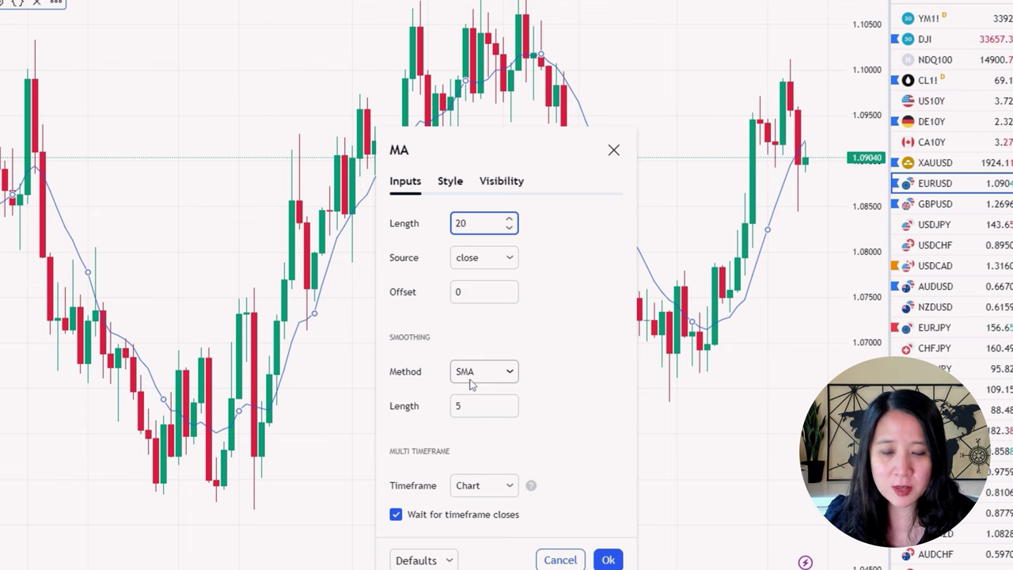
pyautogui.click(596, 558)
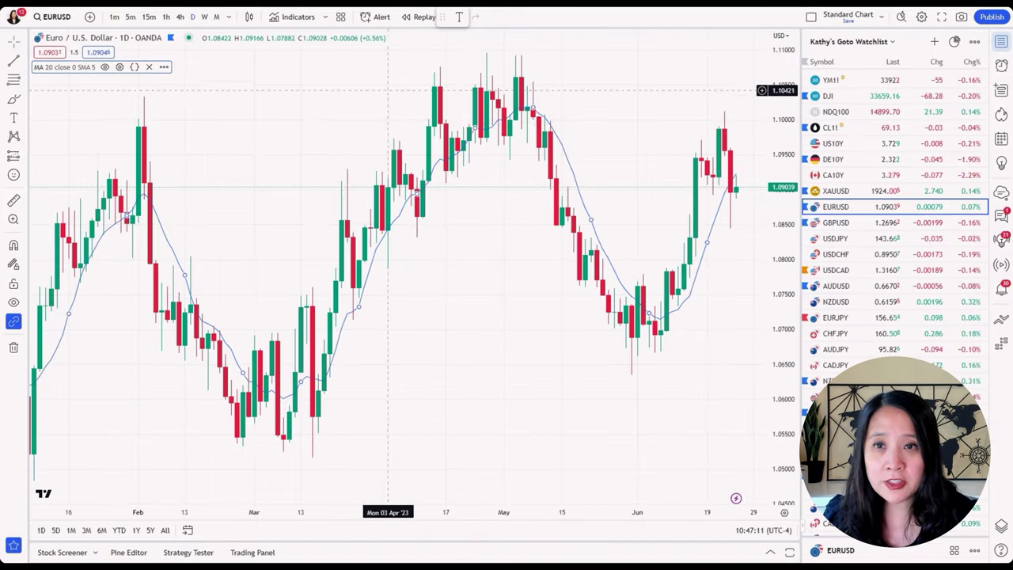
# Search the indicators for "moving" and add a second Moving Average to the EURUSD daily chart
pyautogui.click(269, 14)
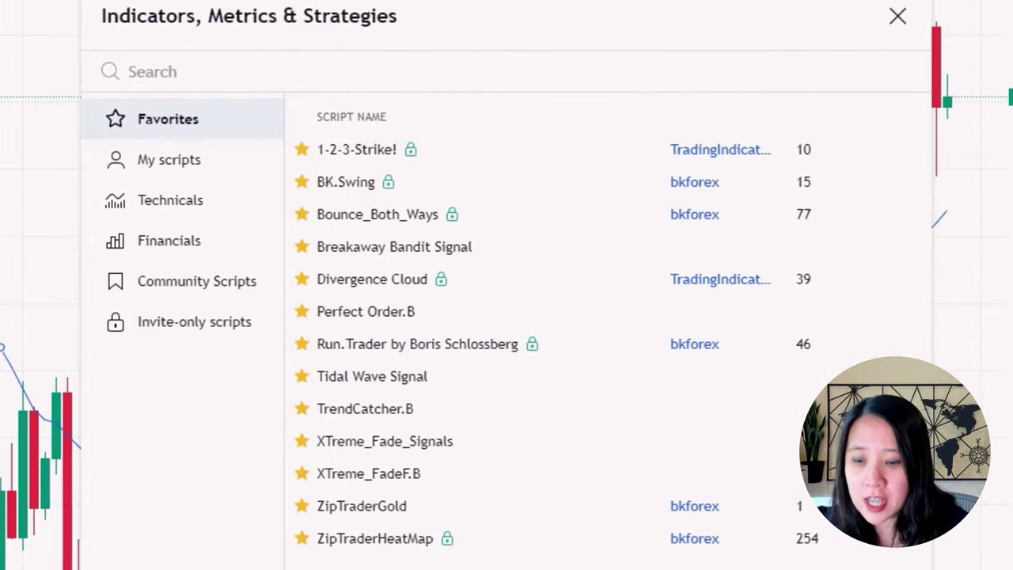
pyautogui.write('moving')
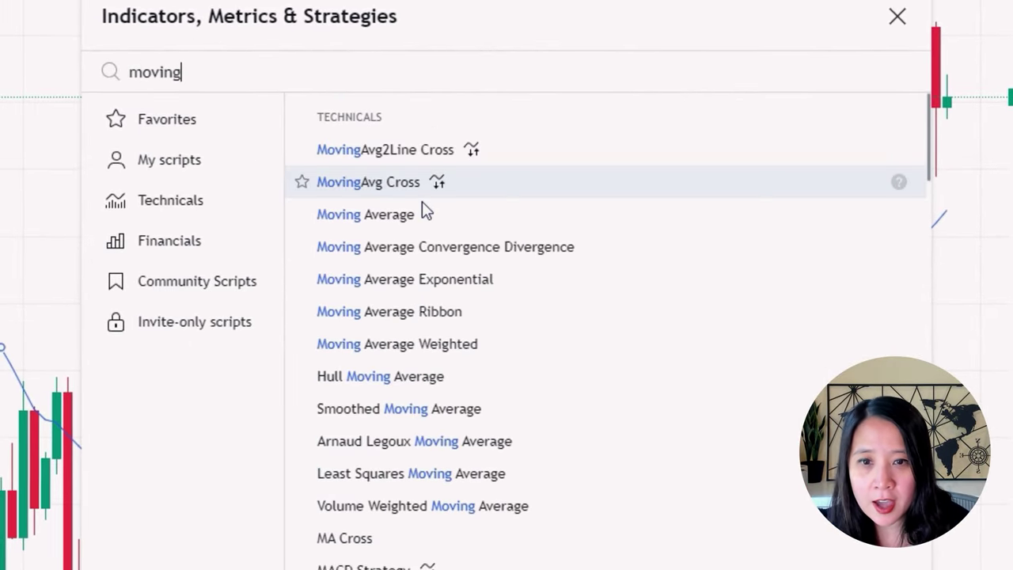
pyautogui.press('Down')
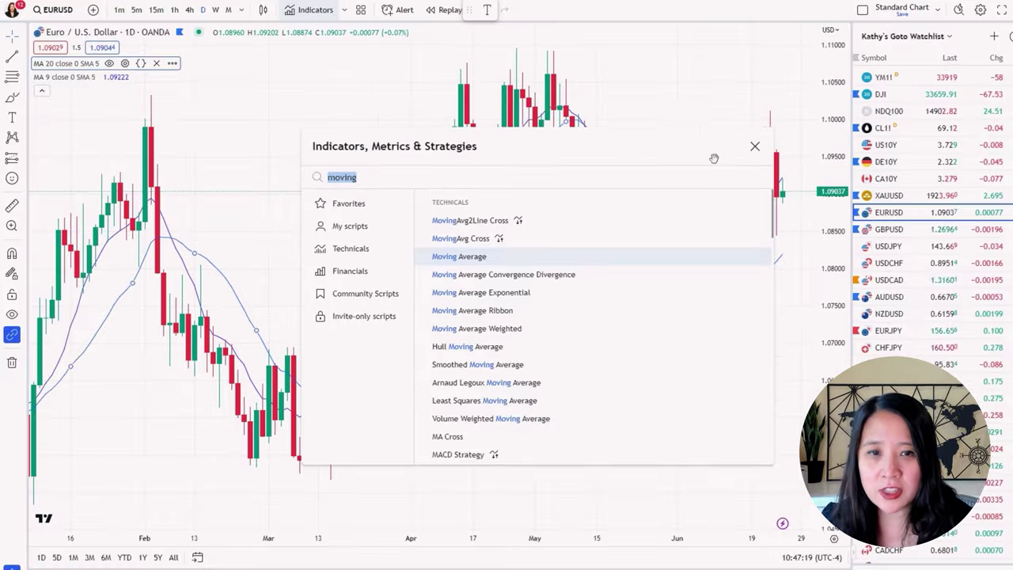
pyautogui.click(755, 146)
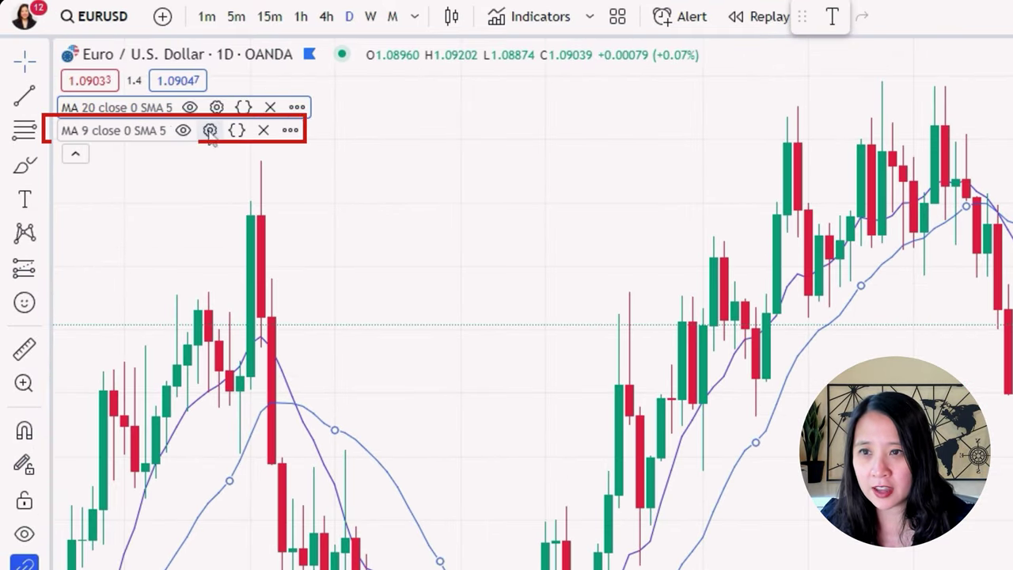
# Set the second moving average's length to 50 and its line color to red
pyautogui.click(212, 130)
pyautogui.click(454, 168)
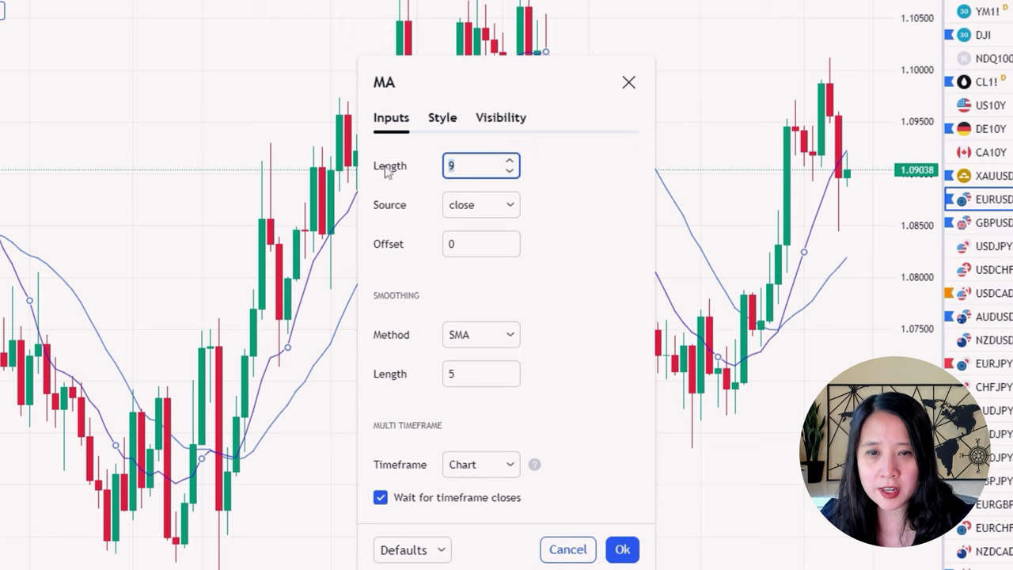
pyautogui.click(443, 118)
pyautogui.click(520, 174)
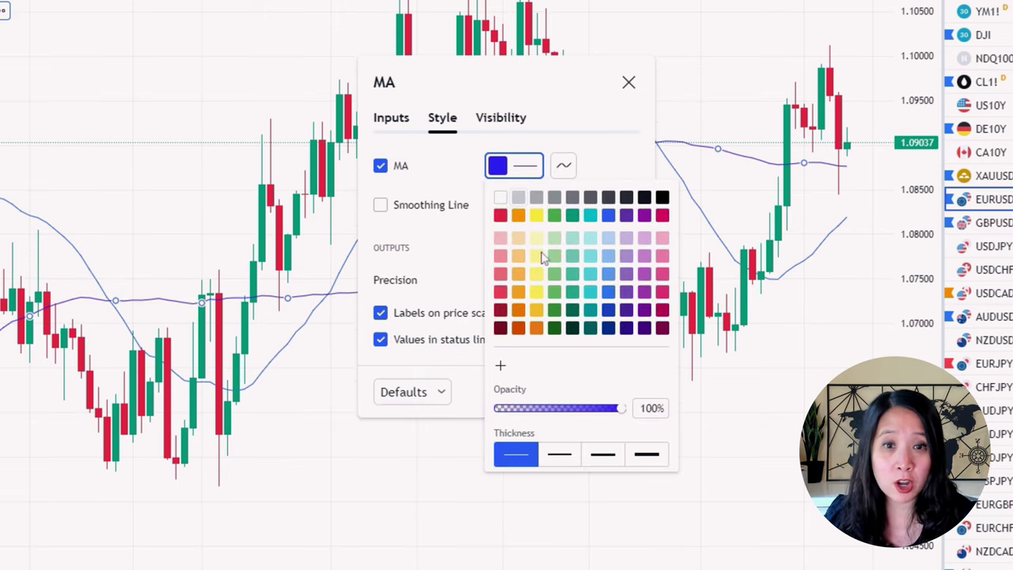
pyautogui.click(500, 216)
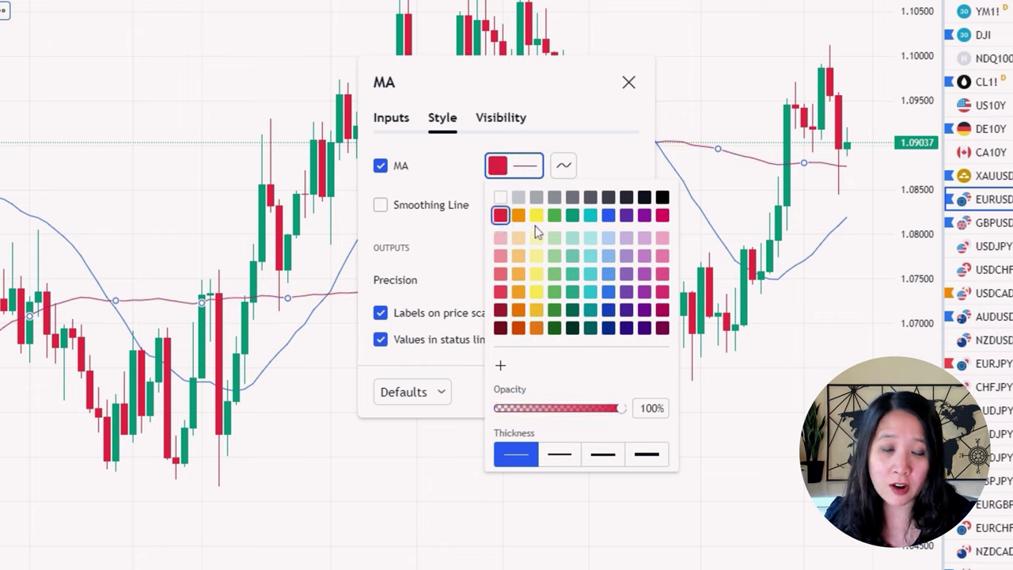
pyautogui.click(453, 247)
pyautogui.click(620, 392)
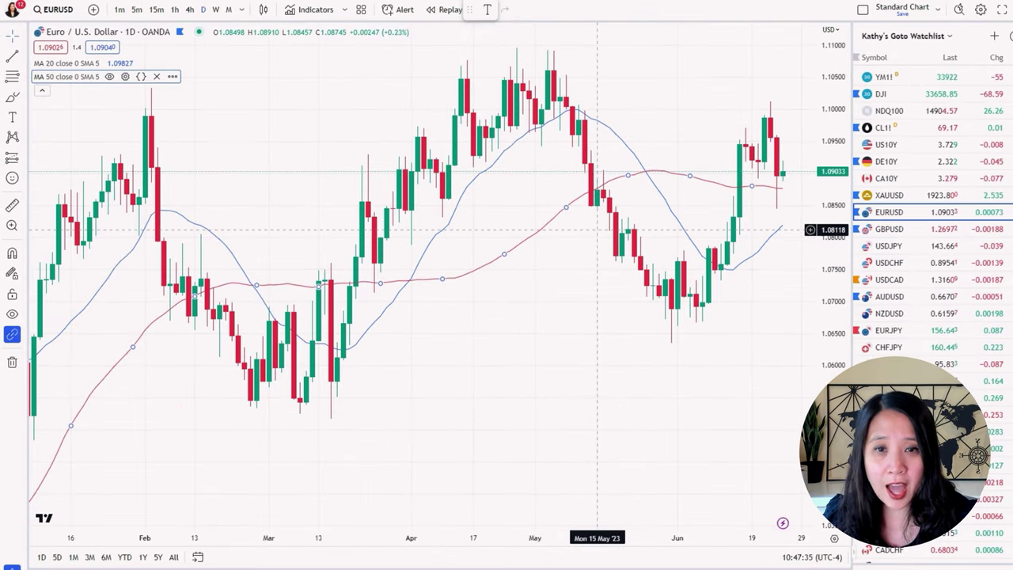
pyautogui.click(566, 272)
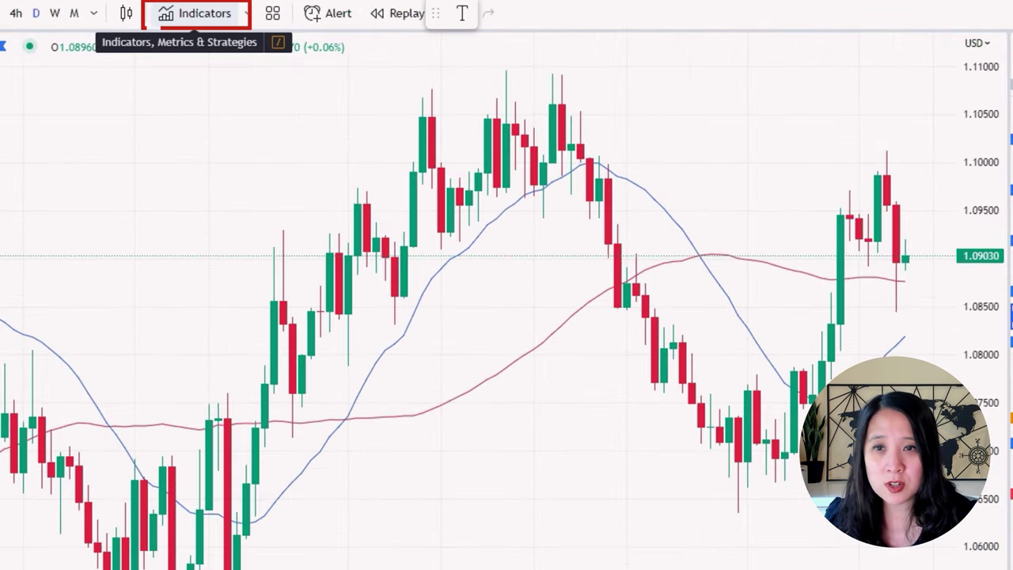
# Search the indicators for "adx" and add the Average Directional Index to the chart
pyautogui.click(198, 13)
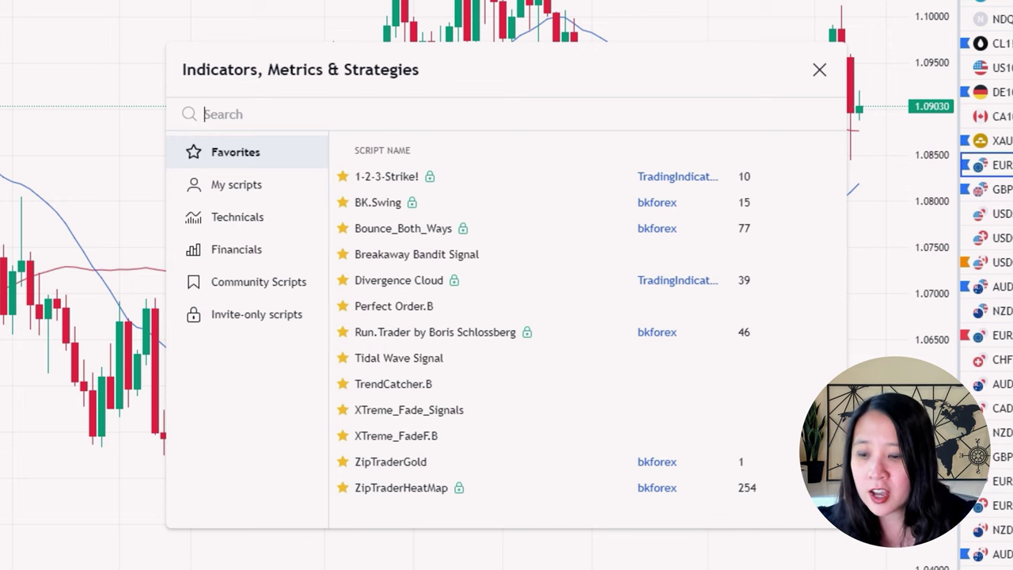
pyautogui.write('a')
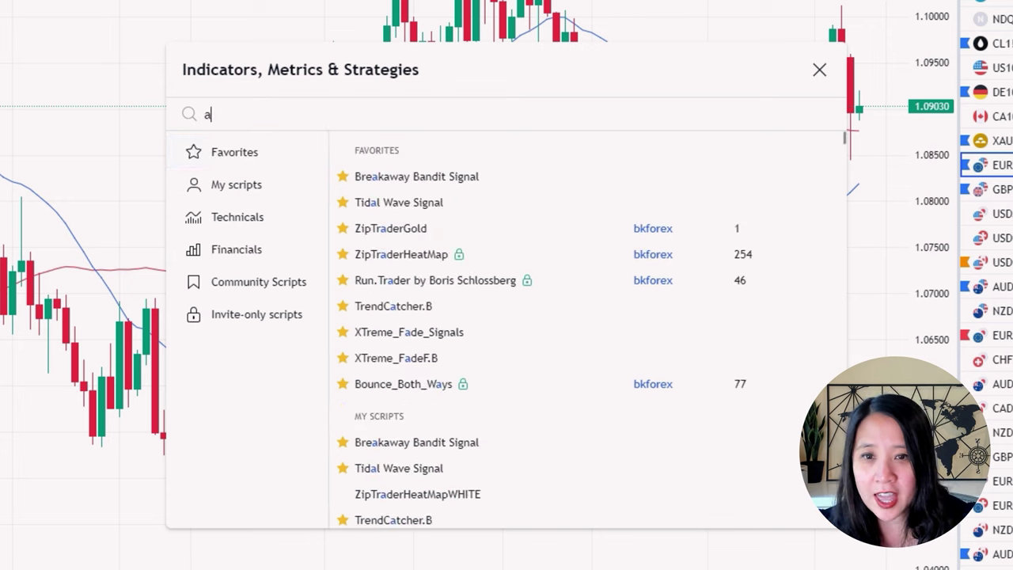
pyautogui.write('dx')
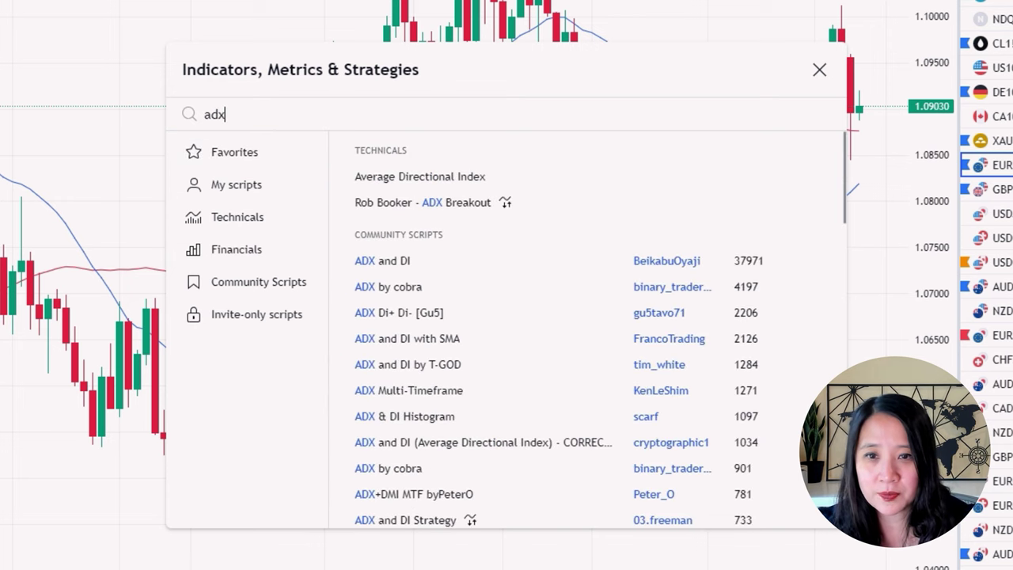
pyautogui.click(499, 174)
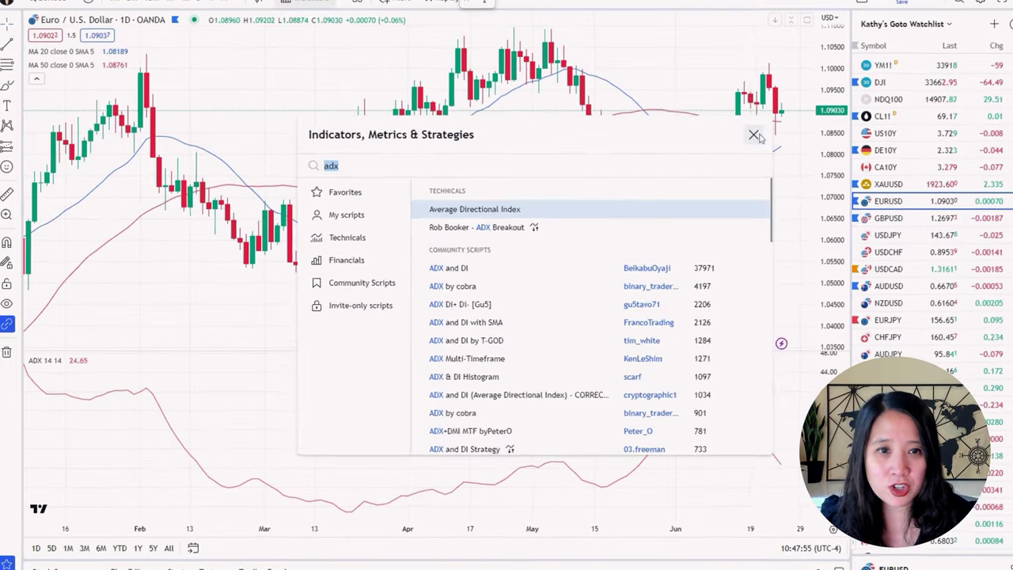
pyautogui.click(753, 135)
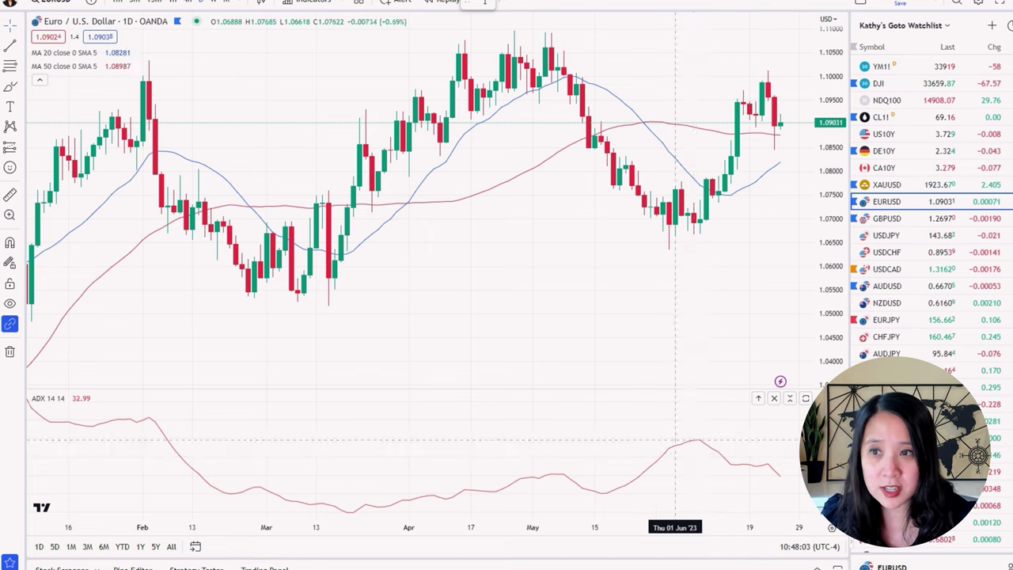
# Place a horizontal line across the ADX pane at about the 20 level
pyautogui.click(21, 46)
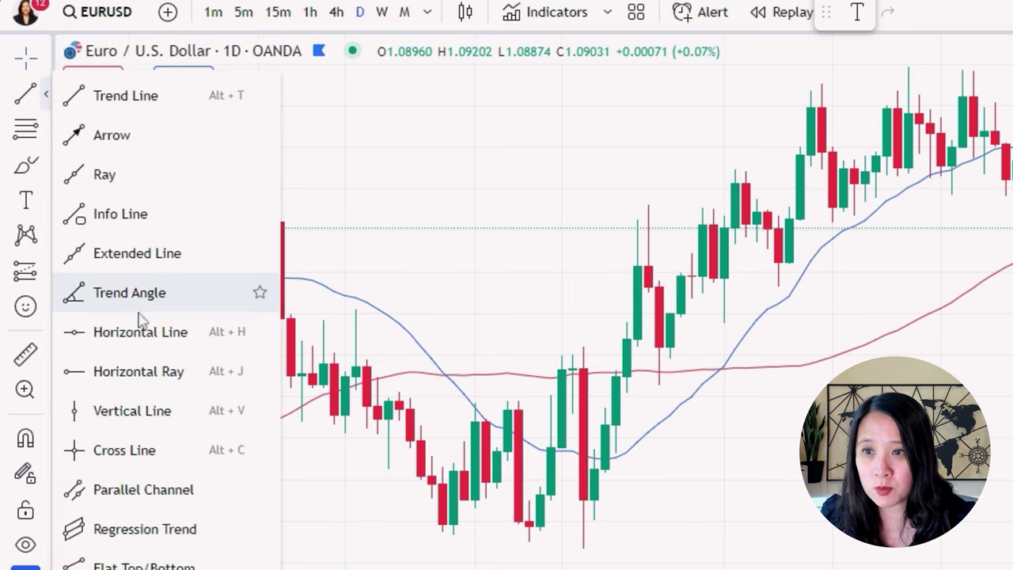
pyautogui.click(142, 182)
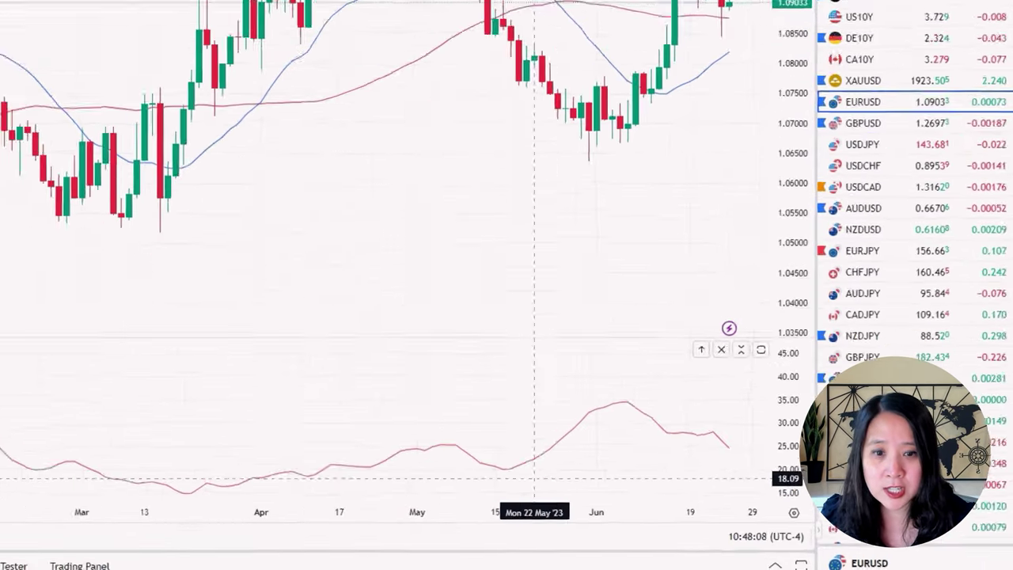
pyautogui.click(602, 491)
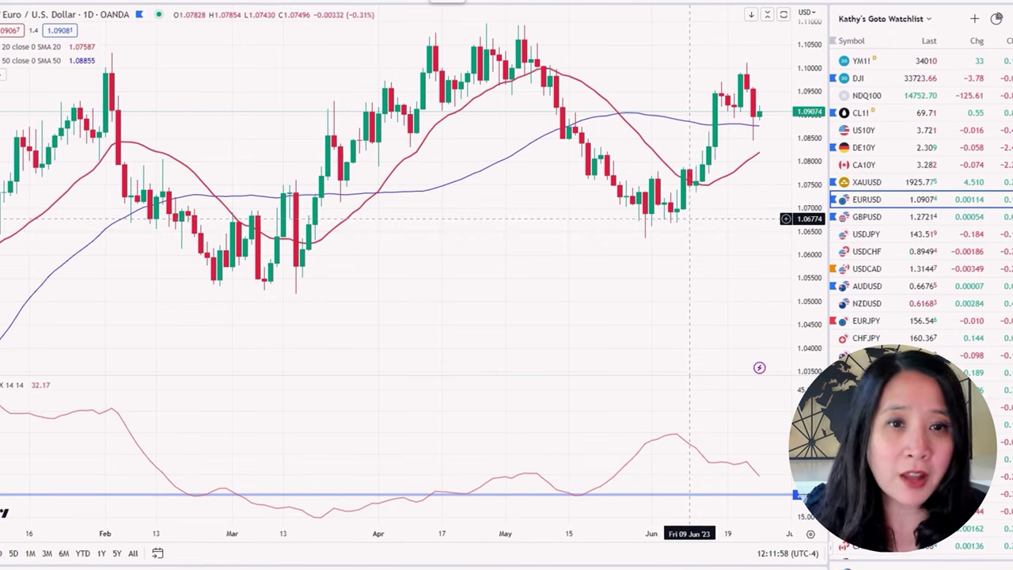
# Draw an arrow pointing down at the 6 January 2023 candle that crosses back above the 20-period moving average
pyautogui.moveTo(439, 287); pyautogui.dragTo(558, 305)
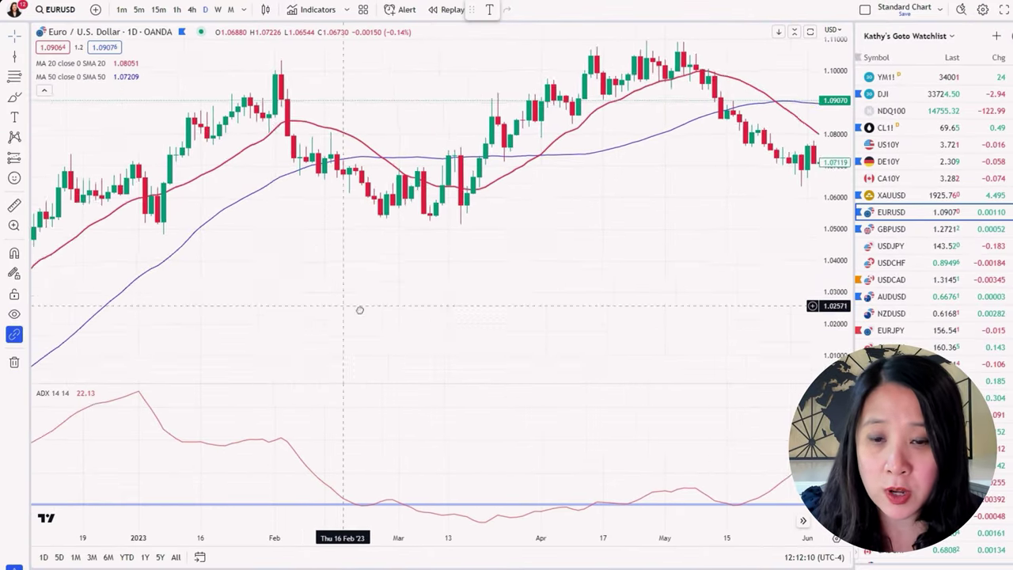
pyautogui.moveTo(357, 310); pyautogui.dragTo(506, 323)
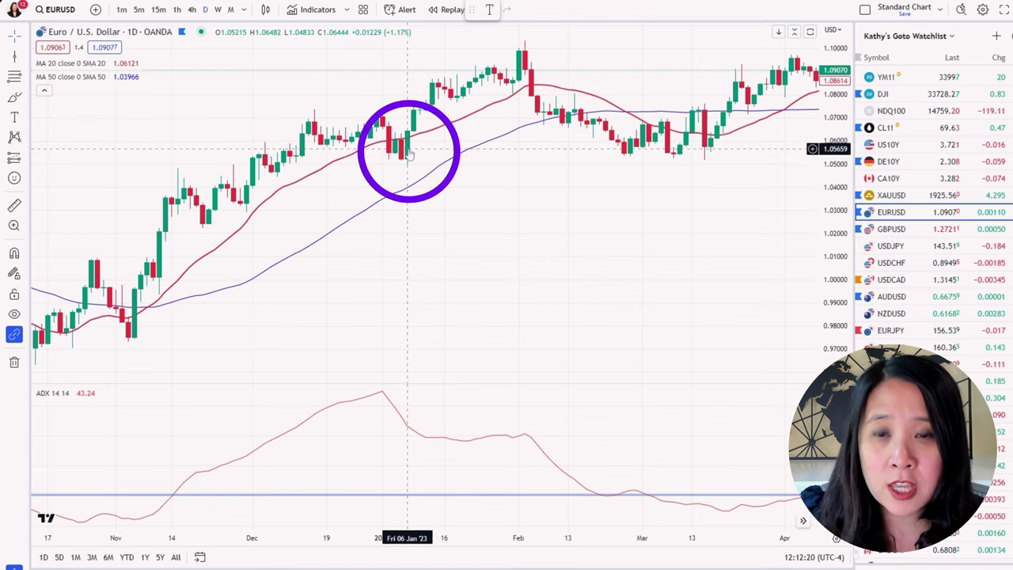
pyautogui.click(24, 62)
pyautogui.click(63, 81)
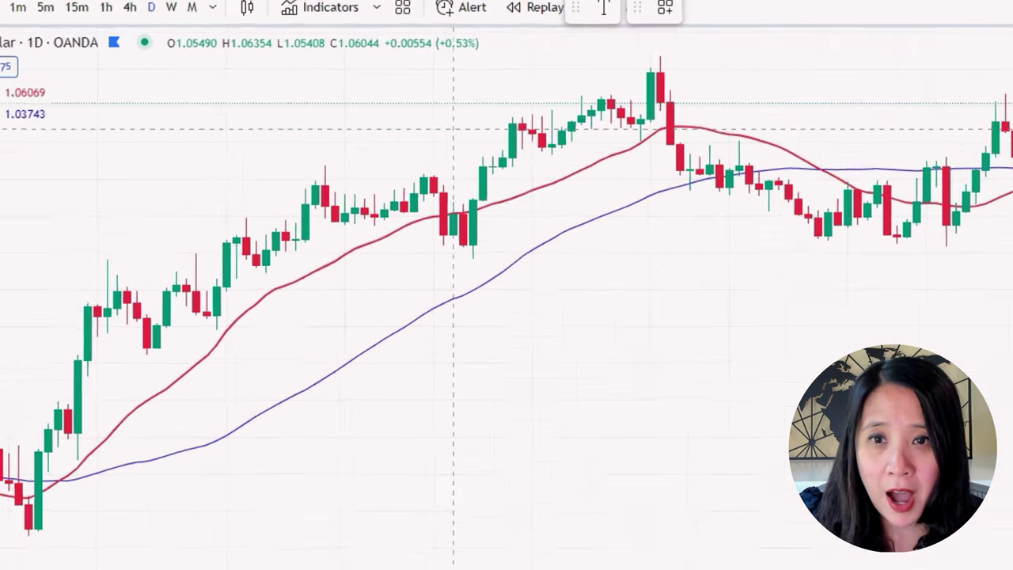
pyautogui.click(466, 126)
pyautogui.click(477, 188)
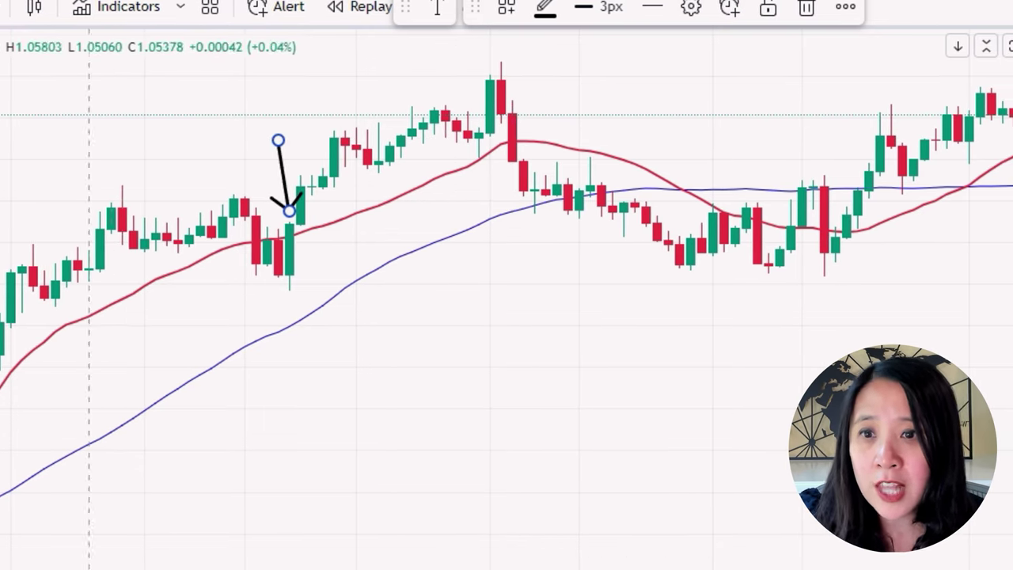
# Examine EURUSD's earlier daily history through 2022, comparing price against both moving averages and ADX against its horizontal line
pyautogui.scroll(3, 436, 310)
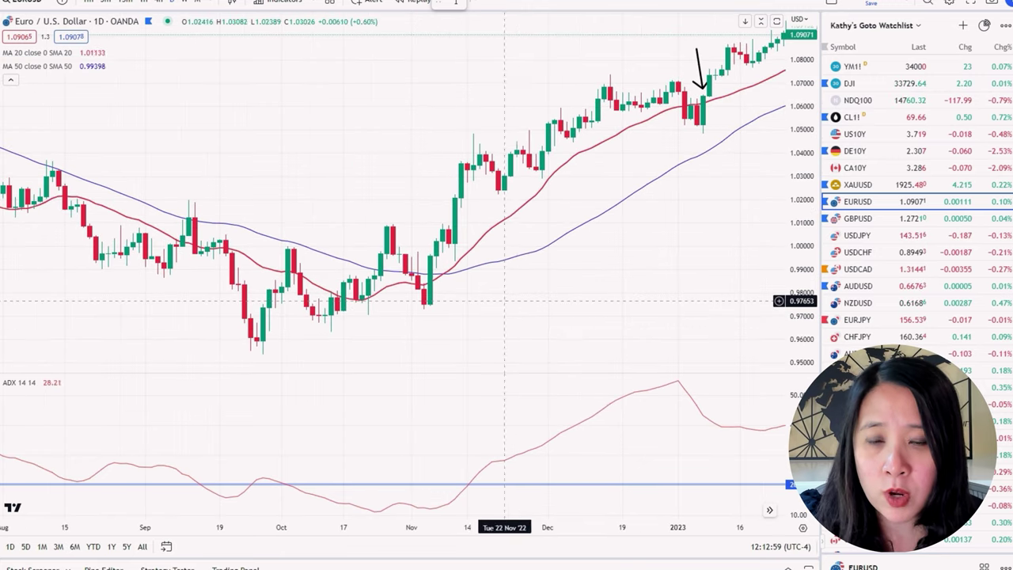
pyautogui.moveTo(503, 301); pyautogui.dragTo(565, 287)
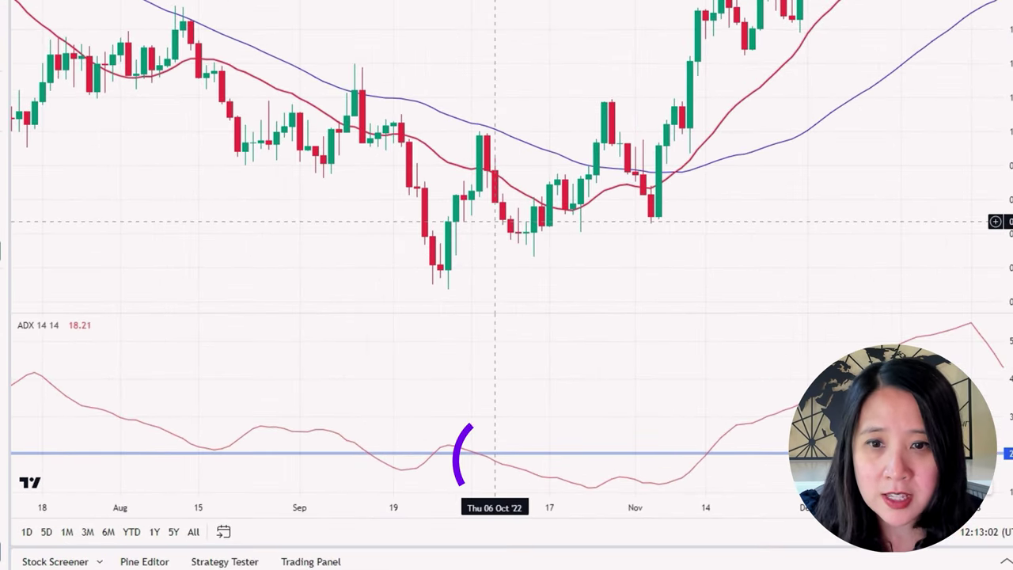
pyautogui.moveTo(498, 220); pyautogui.dragTo(565, 221)
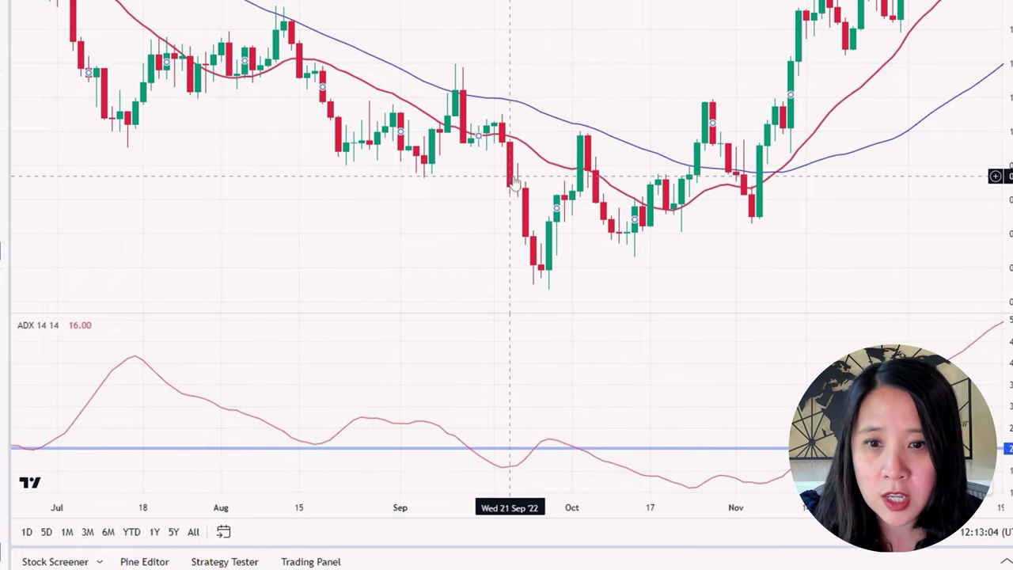
pyautogui.moveTo(403, 207); pyautogui.dragTo(564, 217)
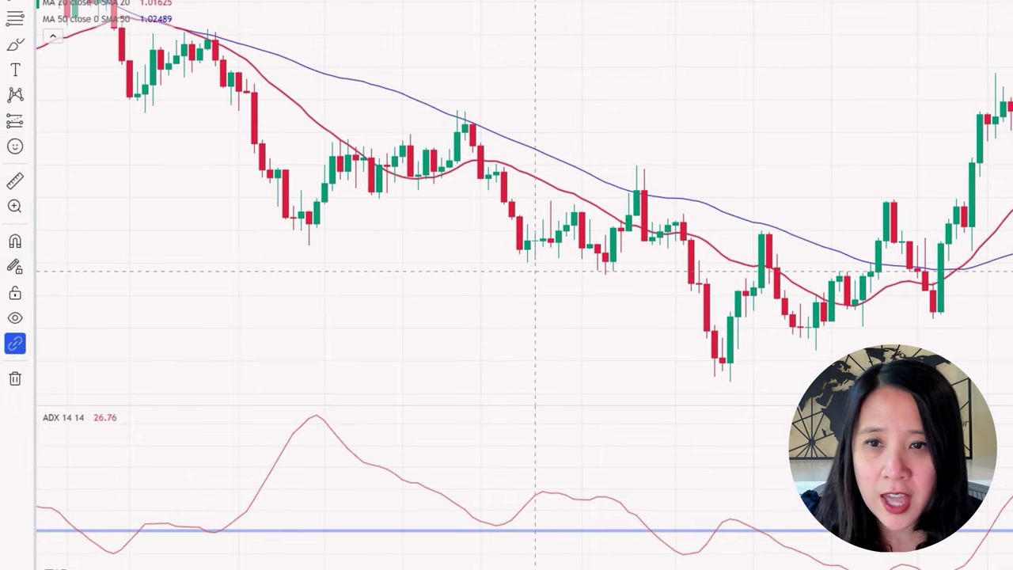
pyautogui.moveTo(492, 270); pyautogui.dragTo(651, 339)
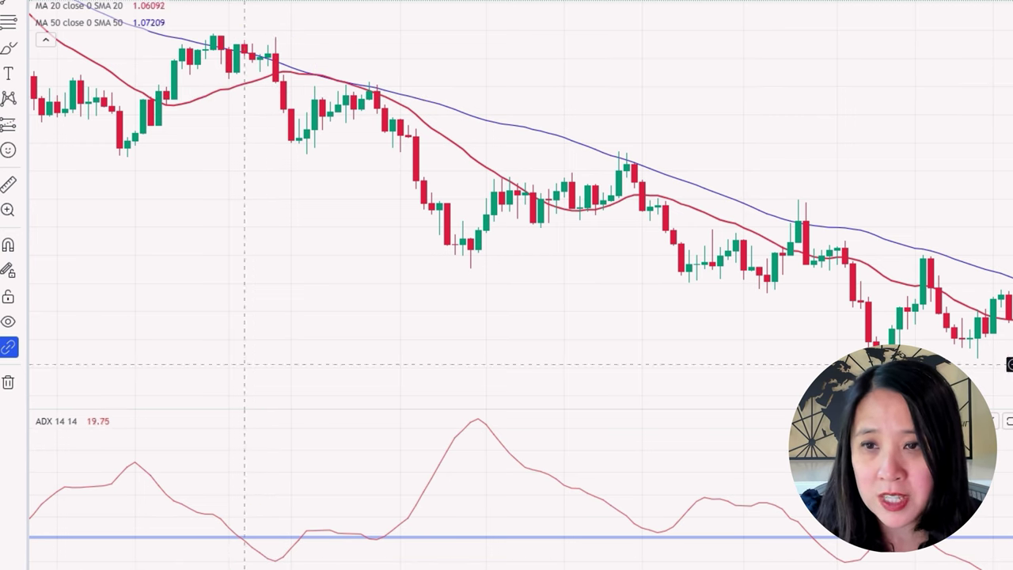
pyautogui.moveTo(275, 346); pyautogui.dragTo(368, 225)
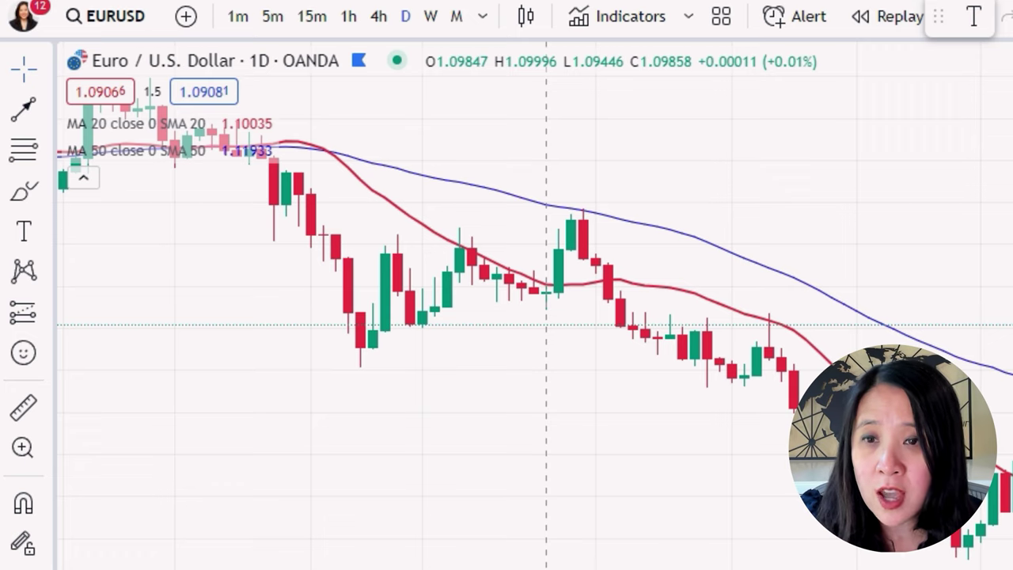
pyautogui.hscroll(-5, 423, 395)
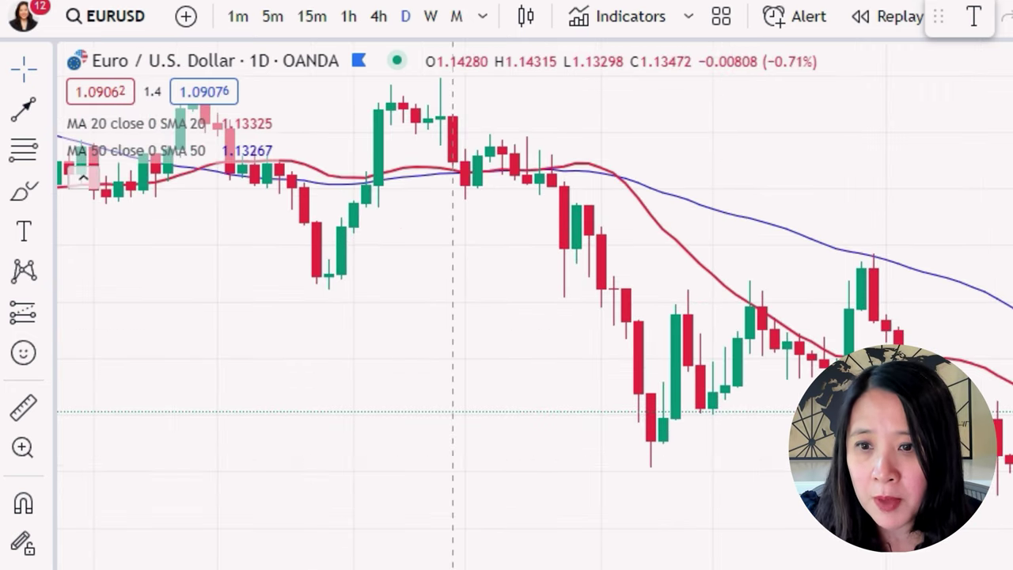
pyautogui.hscroll(-3, 554, 331)
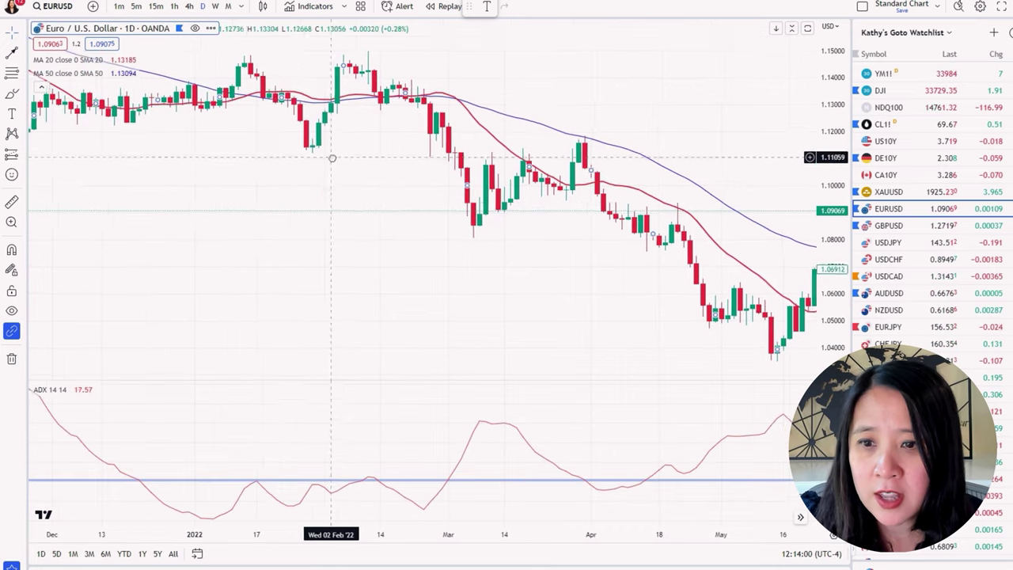
pyautogui.hscroll(-5, 376, 212)
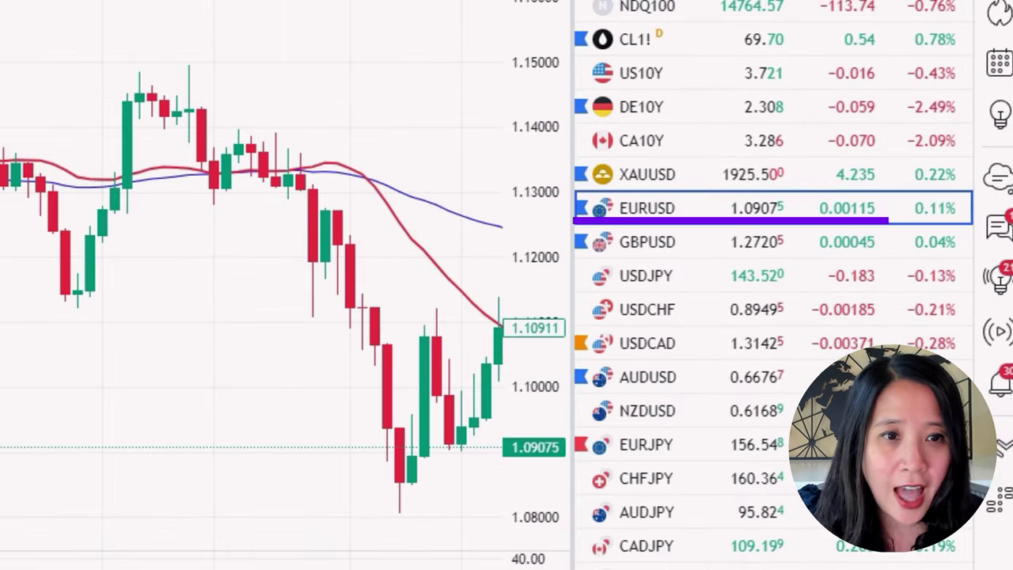
# Switch the chart to GBPUSD and return to its most recent daily bars
pyautogui.click(723, 242)
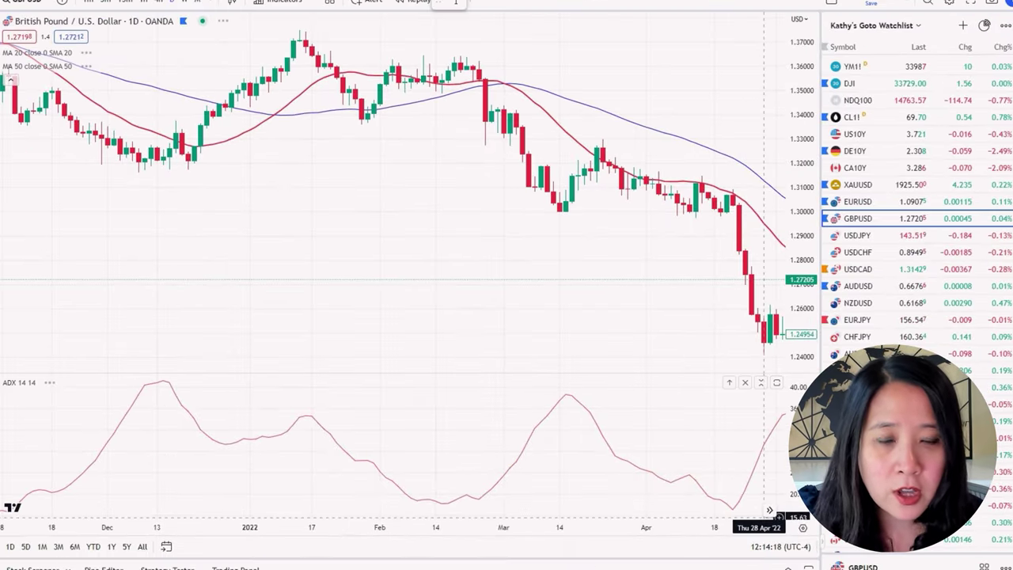
pyautogui.click(768, 513)
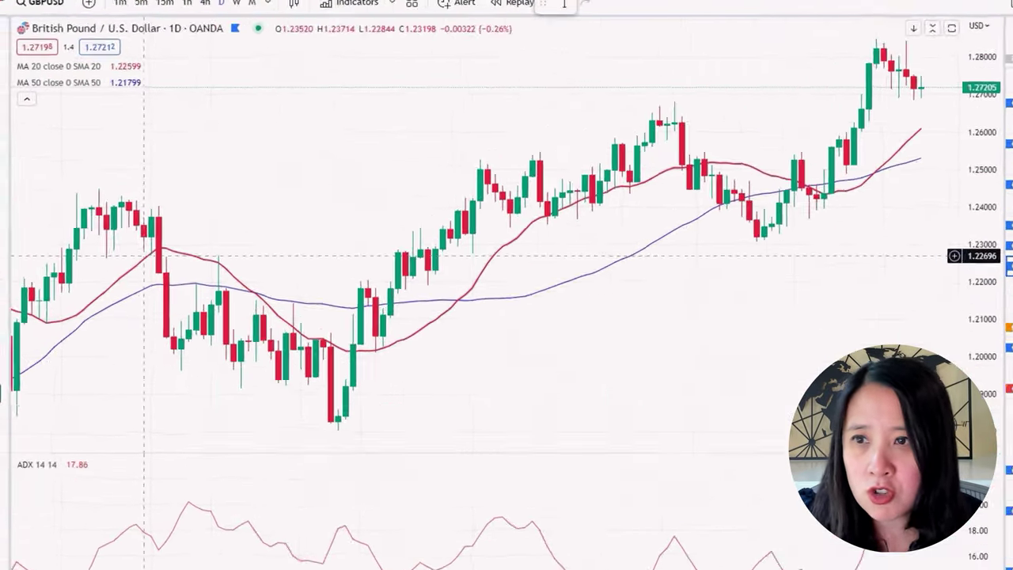
# Place a horizontal line across GBPUSD's ADX pane at about the 19.8 level
pyautogui.click(39, 97)
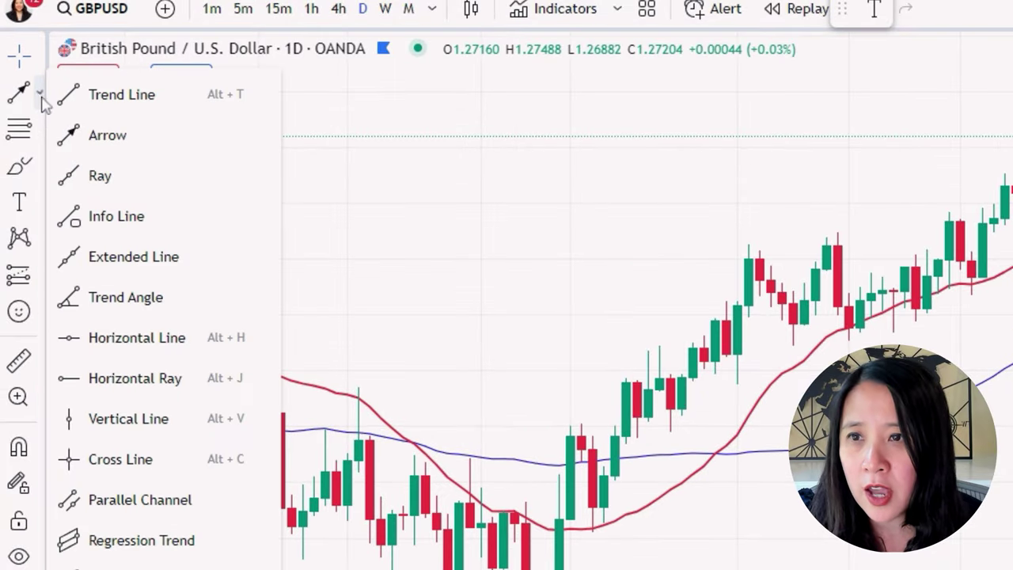
pyautogui.click(102, 348)
pyautogui.click(391, 418)
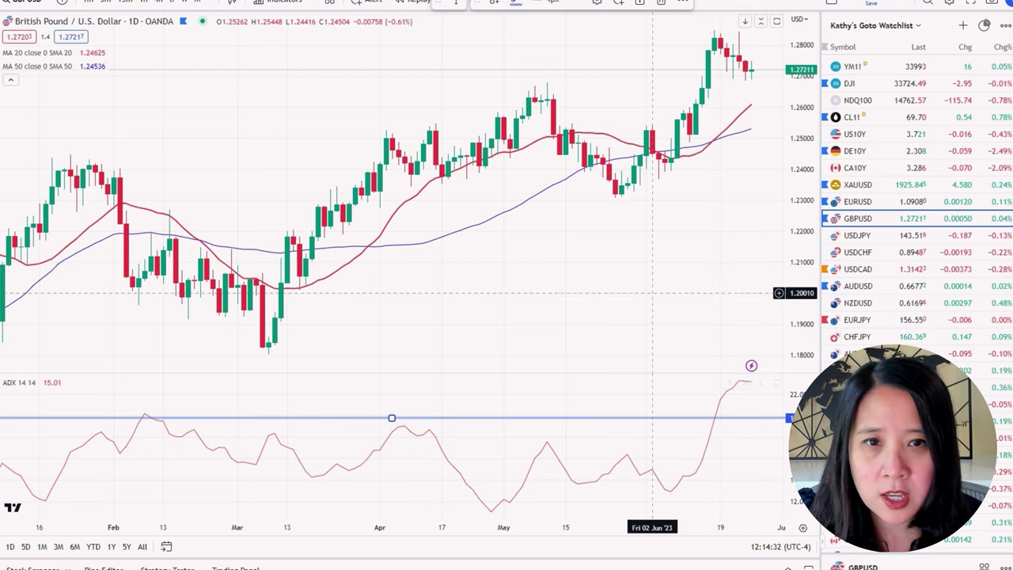
# Examine GBPUSD's earlier daily history from 2023 back to early 2022, comparing price against both moving averages and ADX against its horizontal line
pyautogui.hscroll(-5, 452, 354)
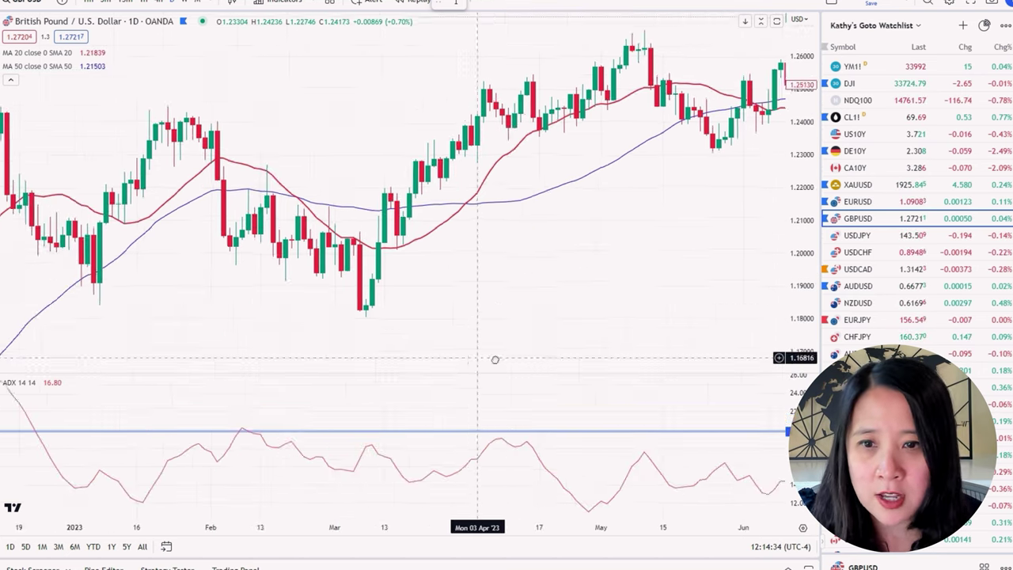
pyautogui.hscroll(-4, 373, 361)
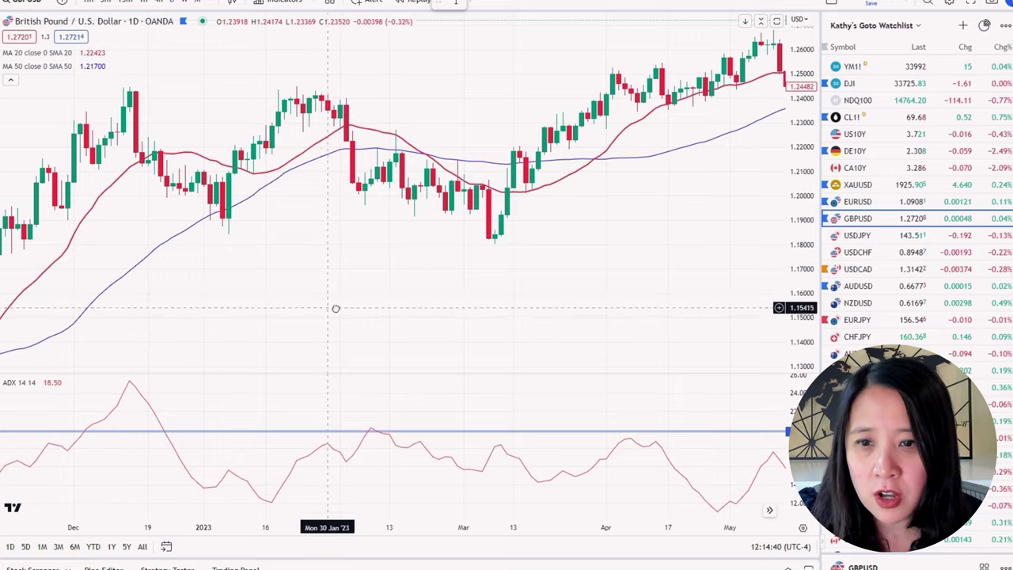
pyautogui.hscroll(-7, 334, 308)
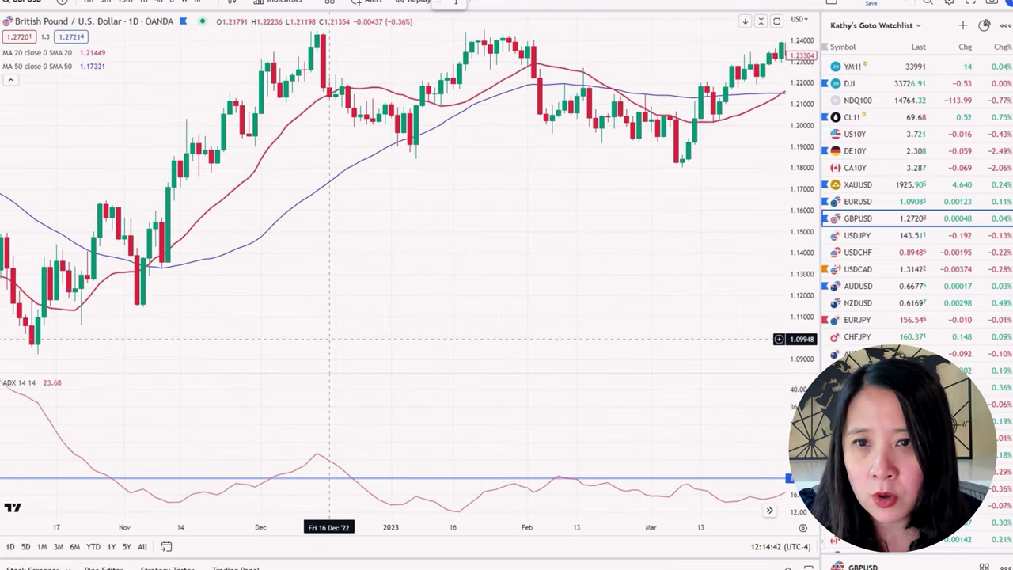
pyautogui.hscroll(-7, 320, 365)
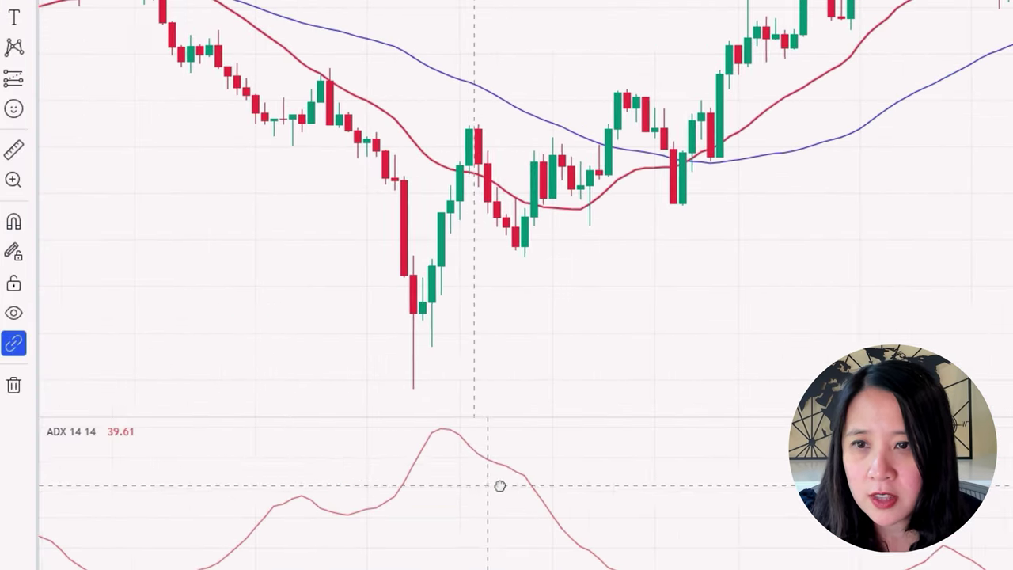
pyautogui.hscroll(-1, 500, 486)
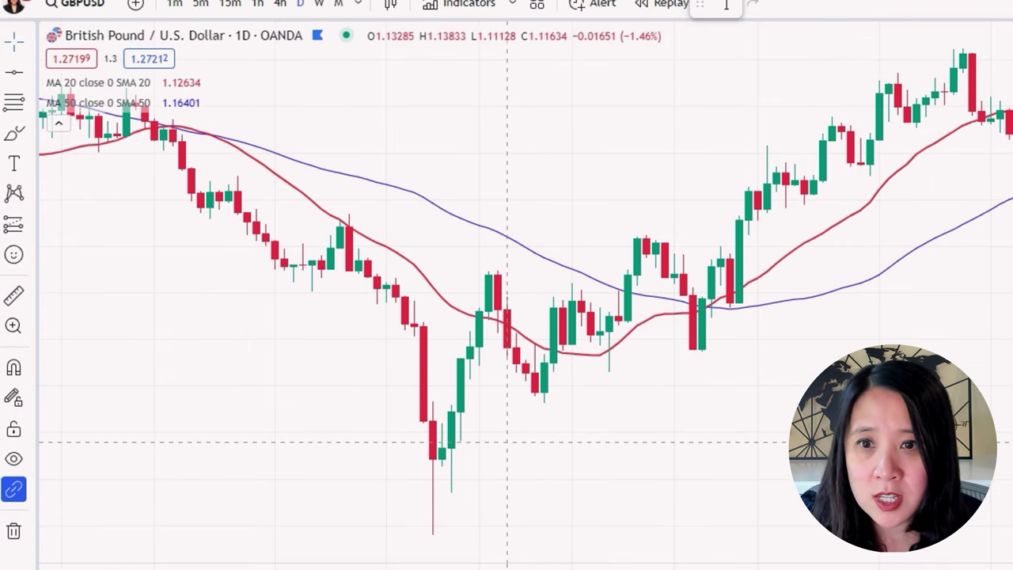
pyautogui.moveTo(516, 453); pyautogui.dragTo(766, 501)
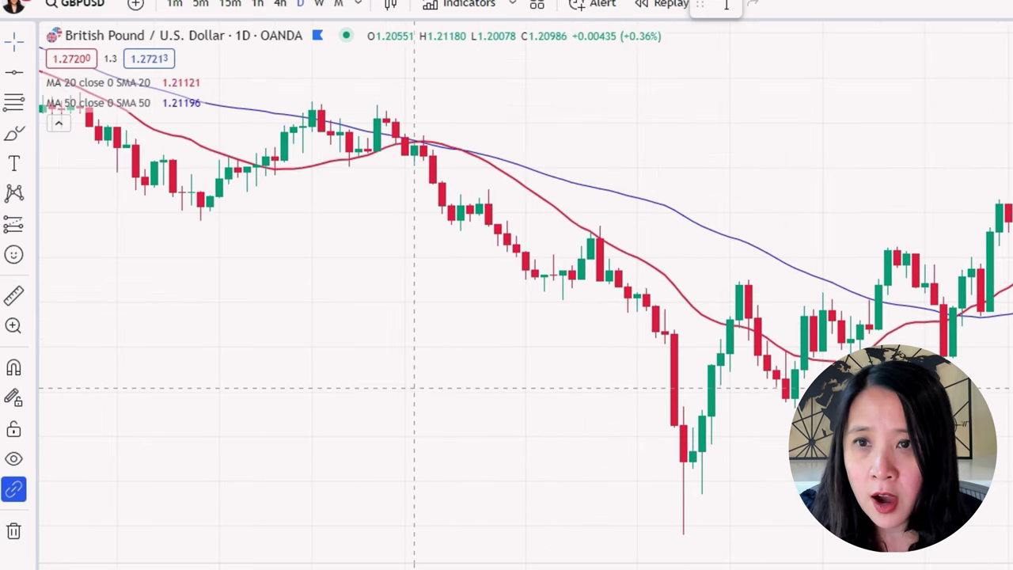
pyautogui.moveTo(405, 387); pyautogui.dragTo(385, 335)
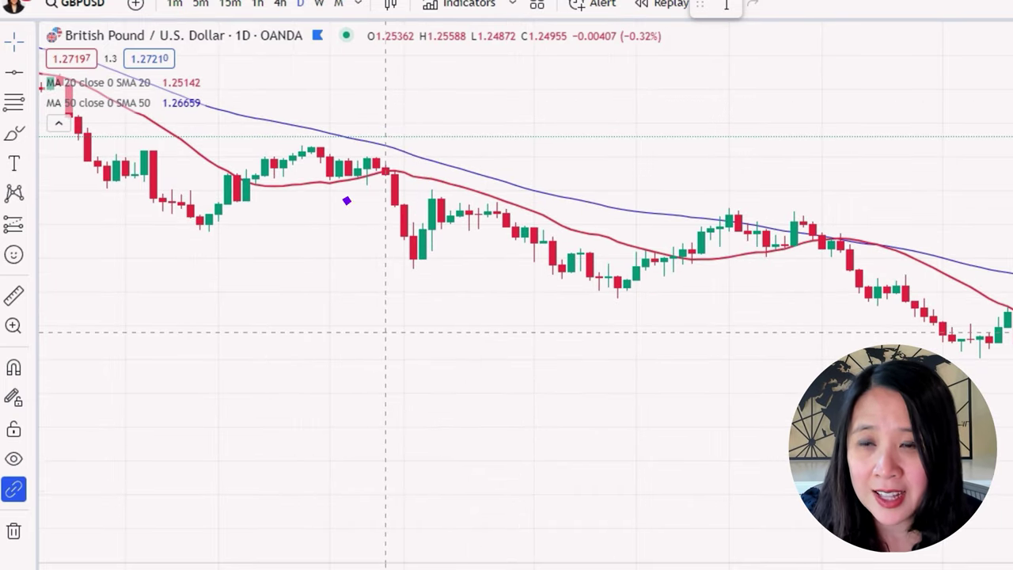
pyautogui.moveTo(385, 332); pyautogui.dragTo(553, 344)
pyautogui.moveTo(348, 346); pyautogui.dragTo(255, 362)
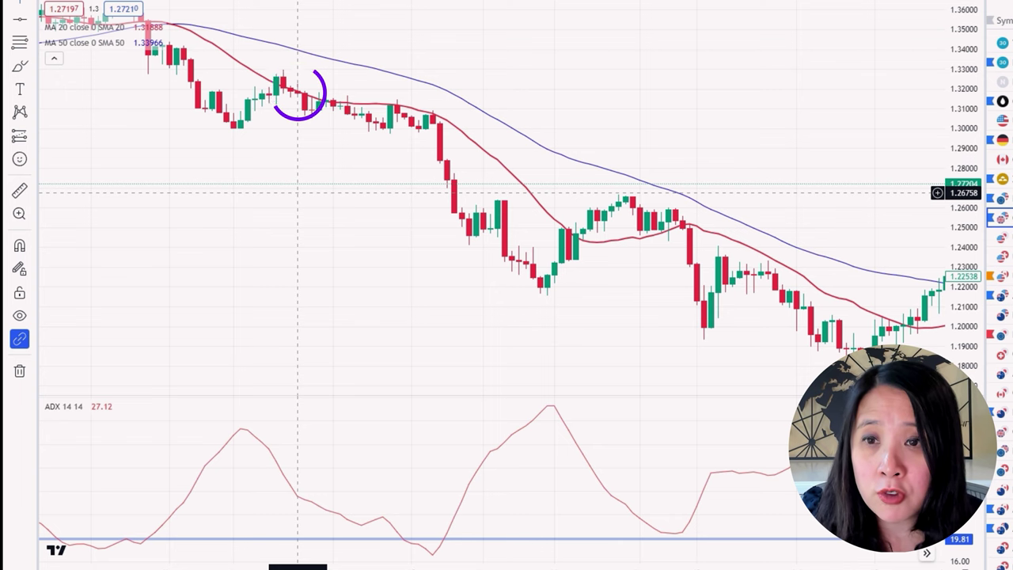
pyautogui.moveTo(283, 188); pyautogui.dragTo(469, 229)
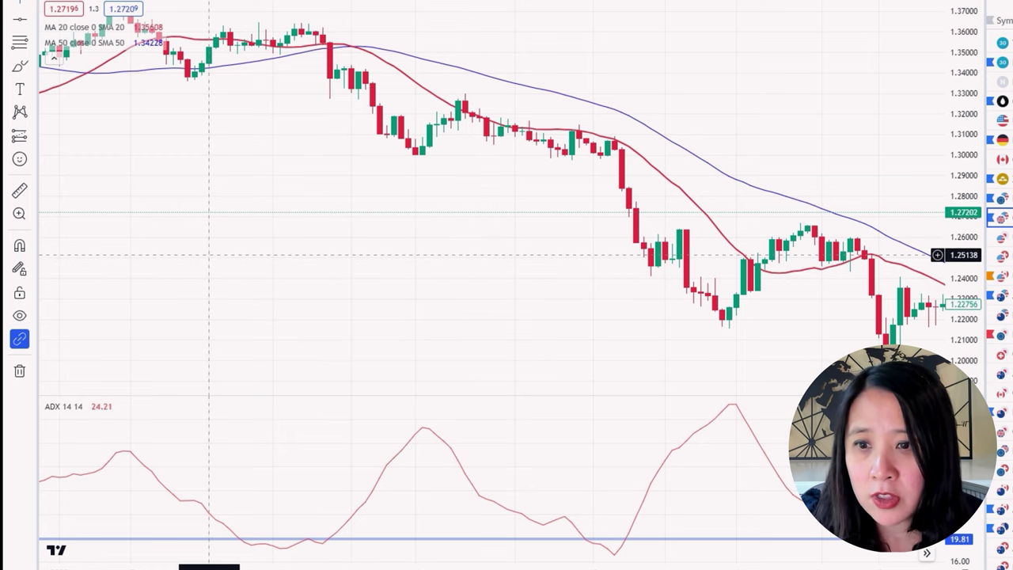
pyautogui.scroll(2, 308, 239)
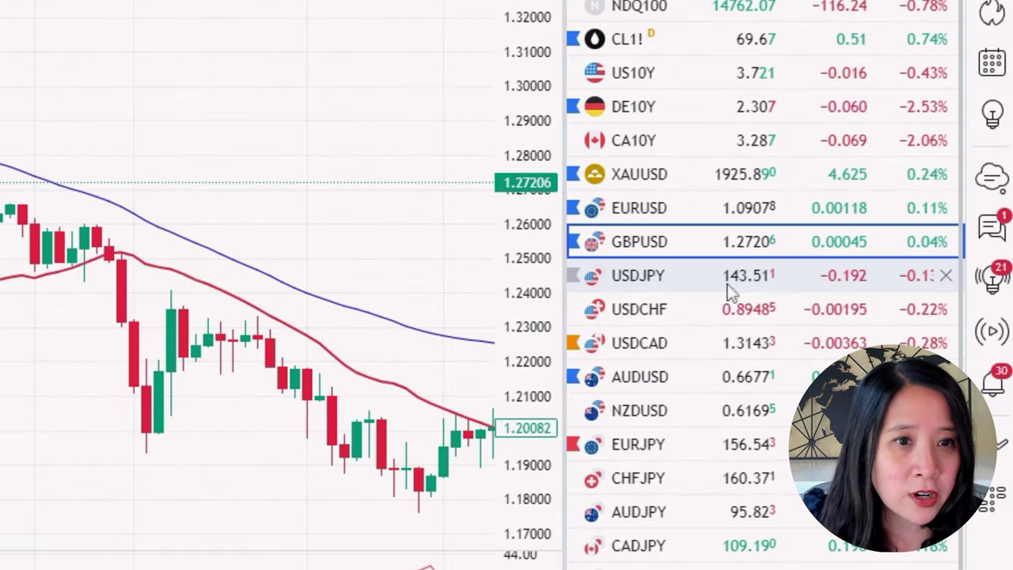
# Switch the chart to XAUUSD and place a horizontal line across its ADX pane at about the 20 level
pyautogui.click(700, 181)
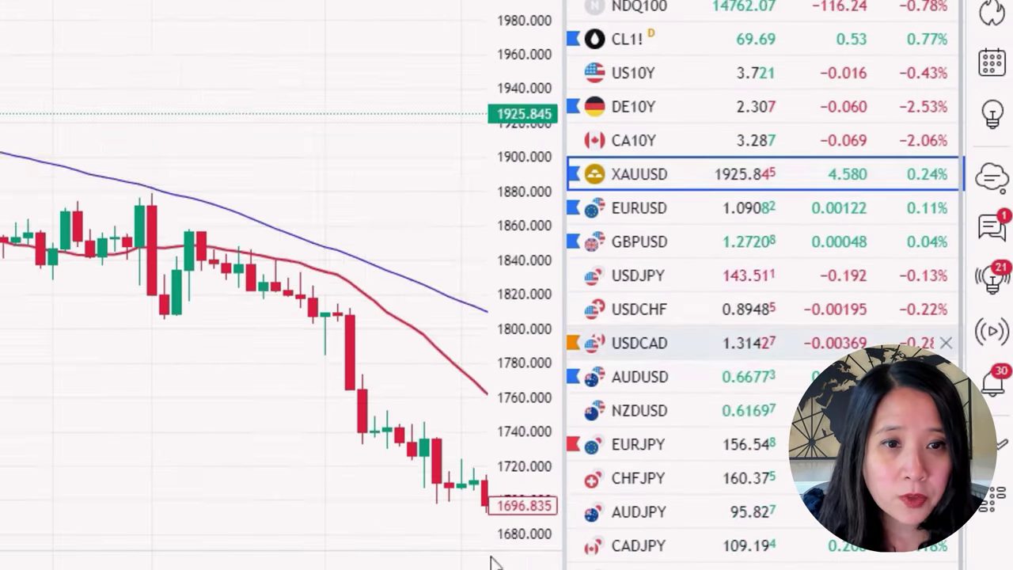
pyautogui.scroll(3, 467, 292)
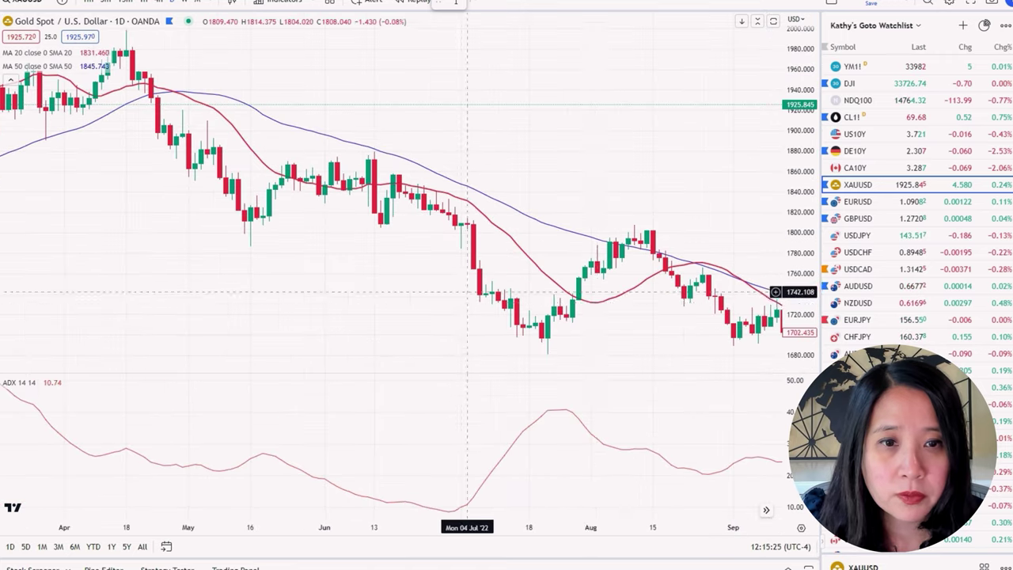
pyautogui.hscroll(5, 467, 292)
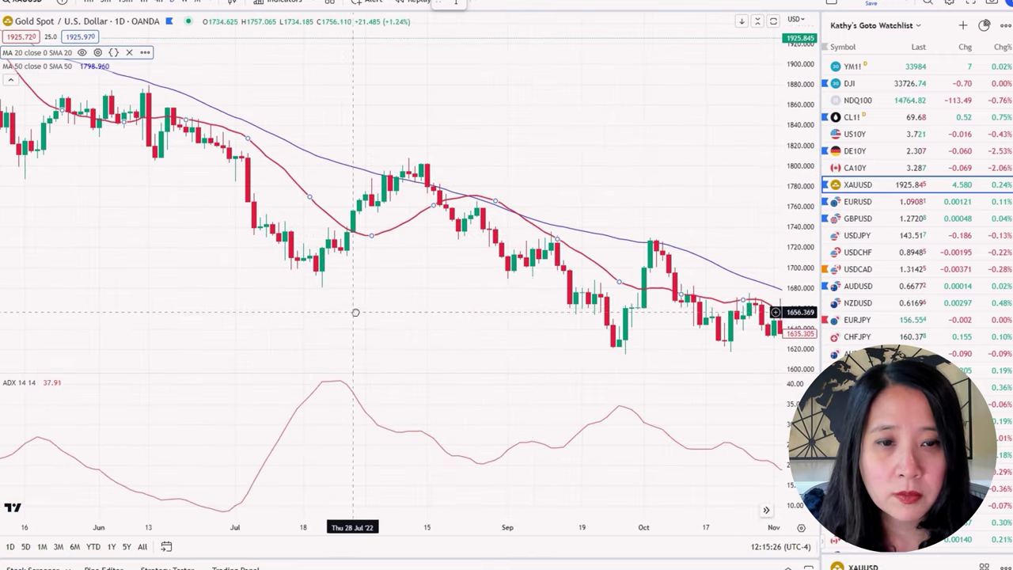
pyautogui.click(615, 432)
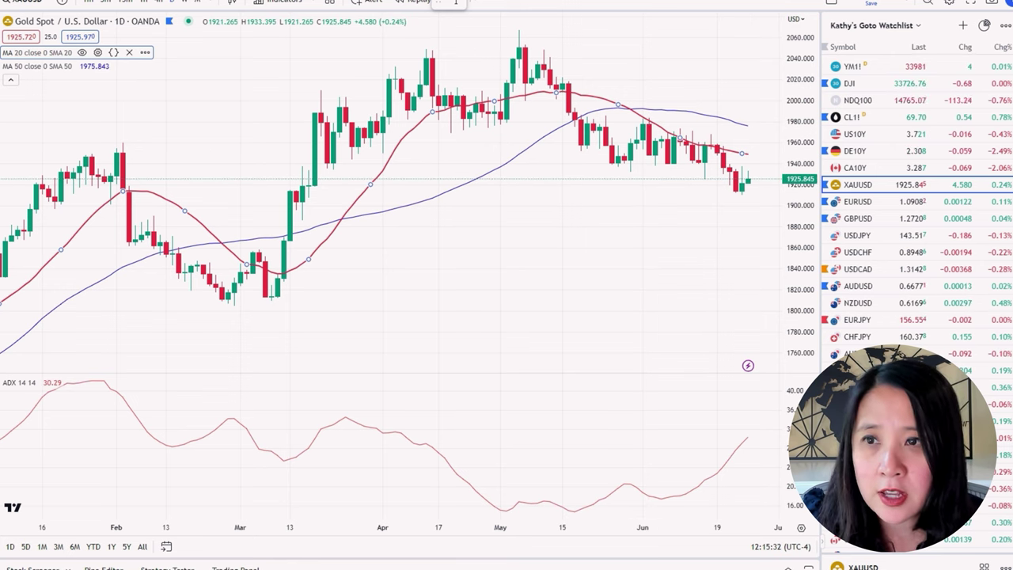
pyautogui.click(525, 488)
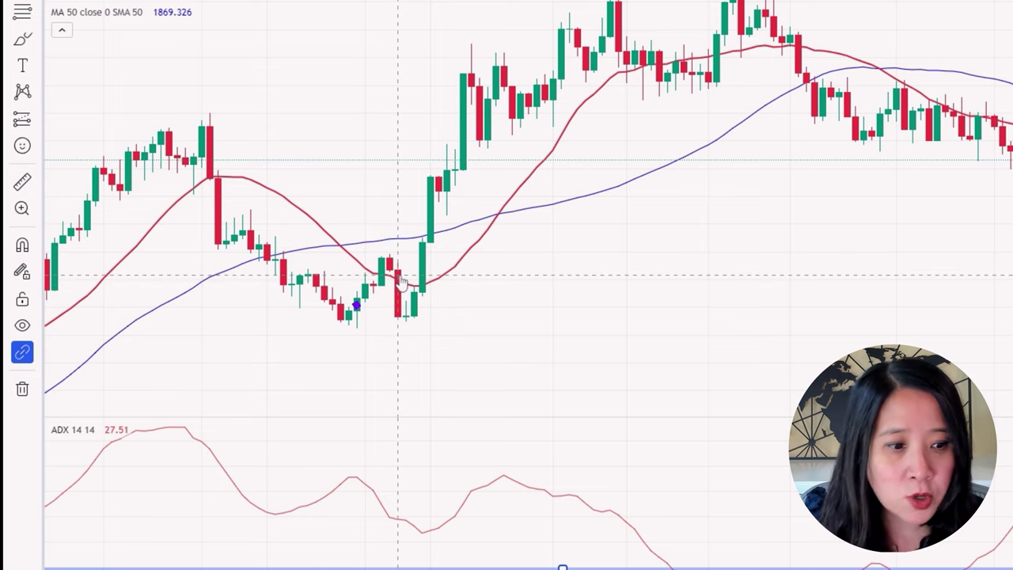
# Examine XAUUSD's earlier daily history back through 2022, checking price against the 20 and 50 moving averages and the ADX level
pyautogui.moveTo(402, 283); pyautogui.dragTo(571, 320)
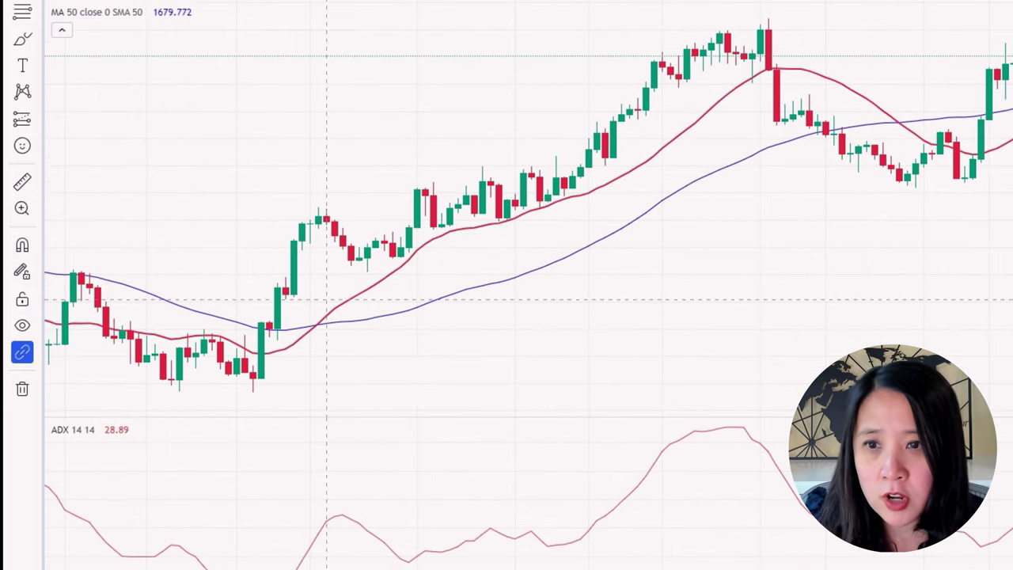
pyautogui.moveTo(326, 299); pyautogui.dragTo(504, 357)
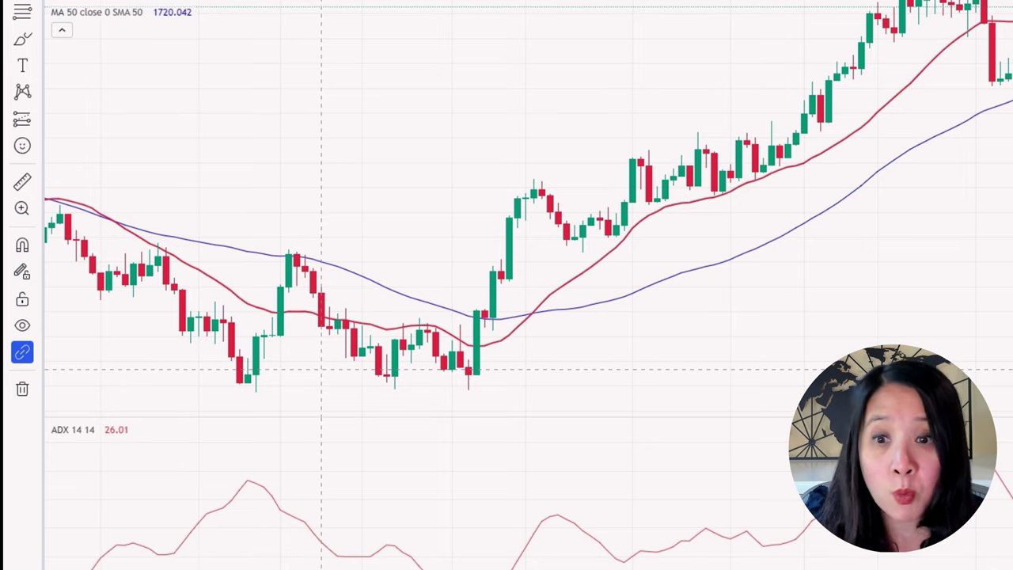
pyautogui.moveTo(321, 303); pyautogui.dragTo(457, 290)
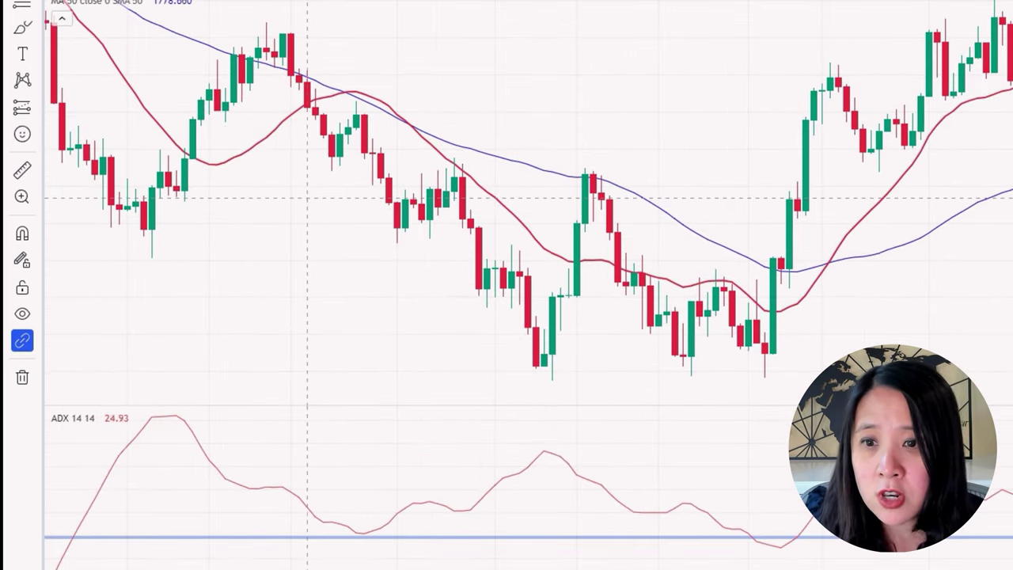
pyautogui.moveTo(307, 196); pyautogui.dragTo(550, 290)
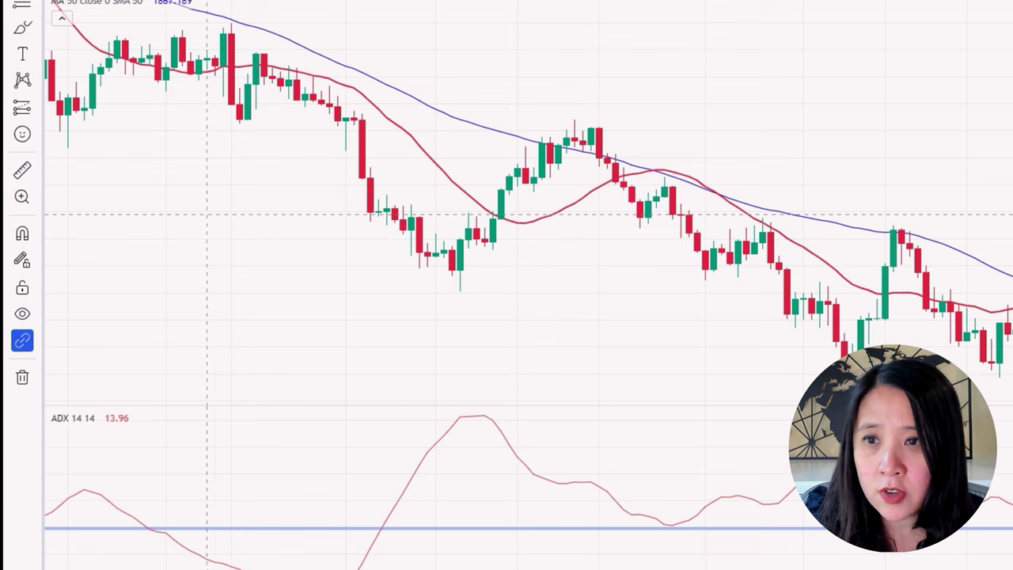
pyautogui.moveTo(149, 211); pyautogui.dragTo(473, 225)
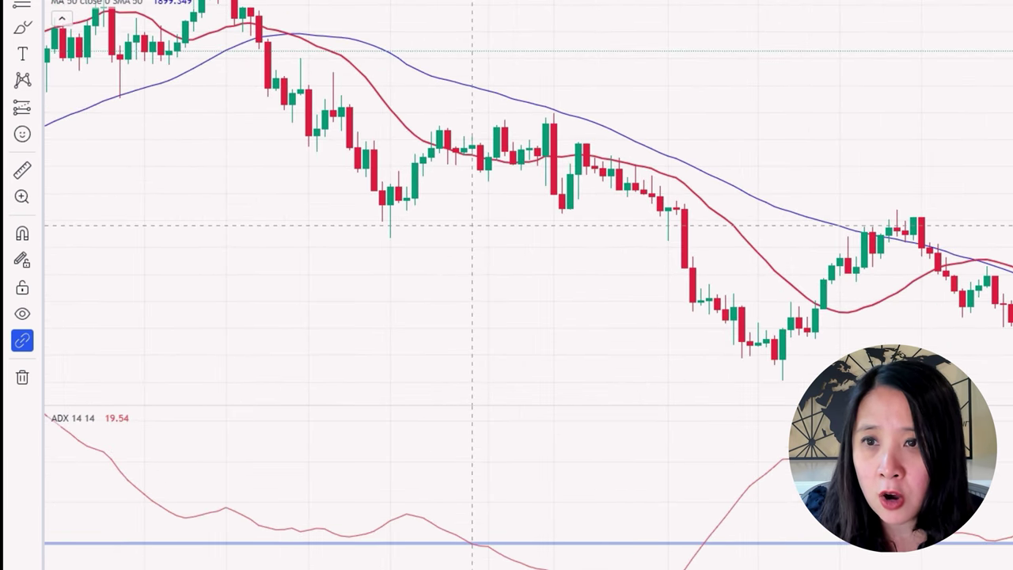
pyautogui.moveTo(324, 259); pyautogui.dragTo(491, 265)
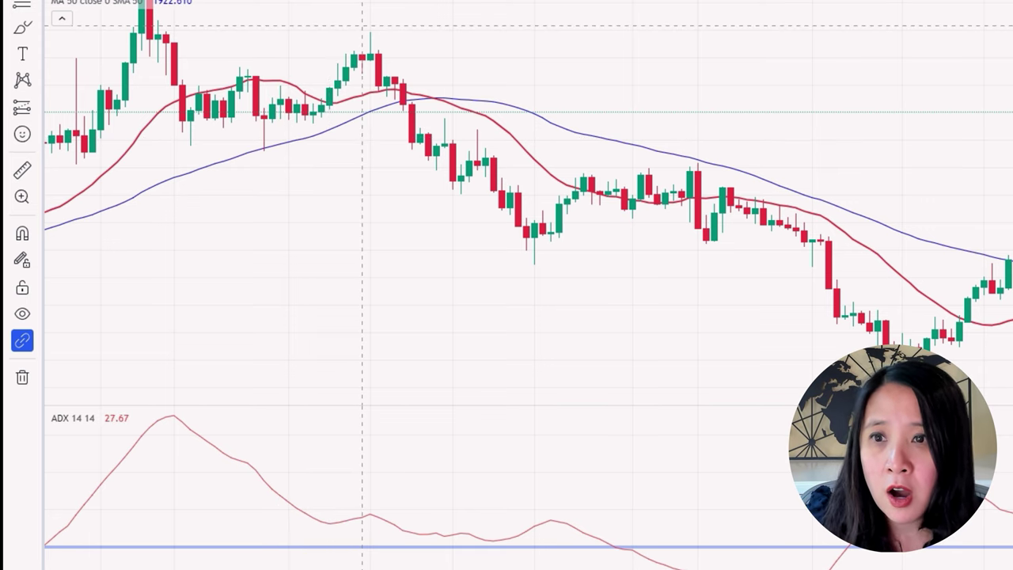
pyautogui.moveTo(551, 156); pyautogui.dragTo(406, 178)
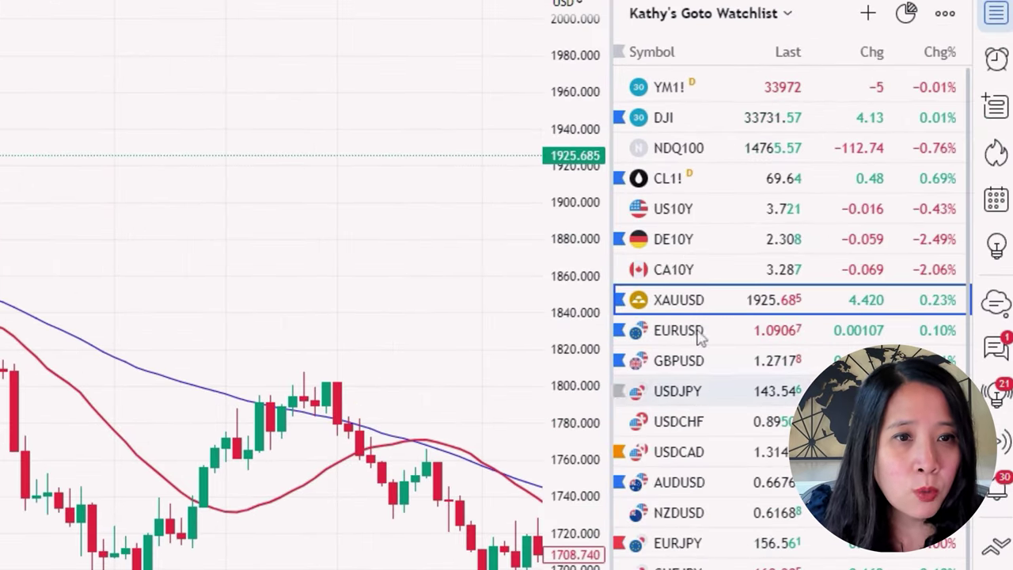
# Switch the chart to the YM1! Dow futures and place a horizontal line across the ADX pane at its latest daily bars
pyautogui.click(718, 87)
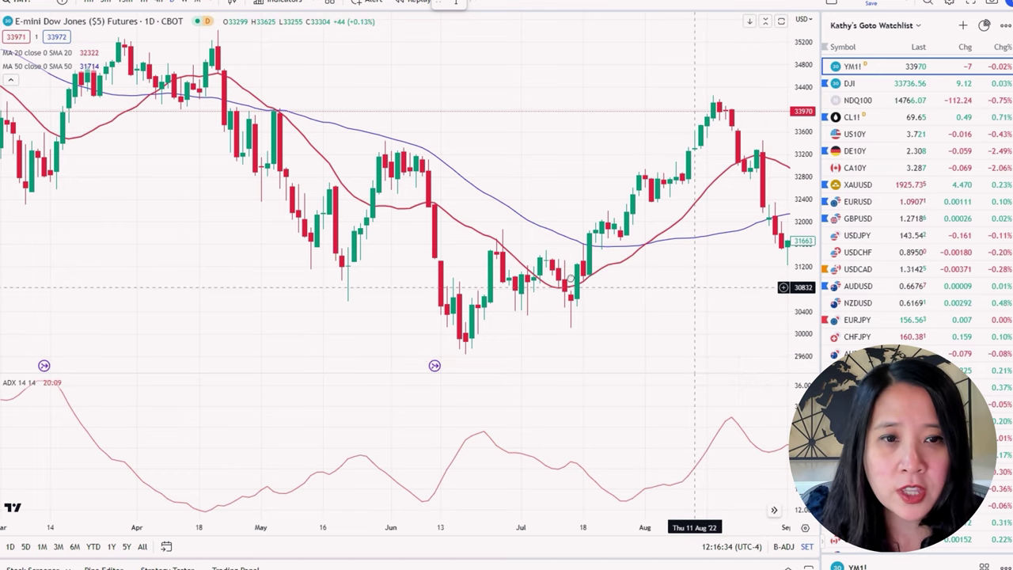
pyautogui.hscroll(5, 504, 268)
pyautogui.hscroll(5, 504, 268)
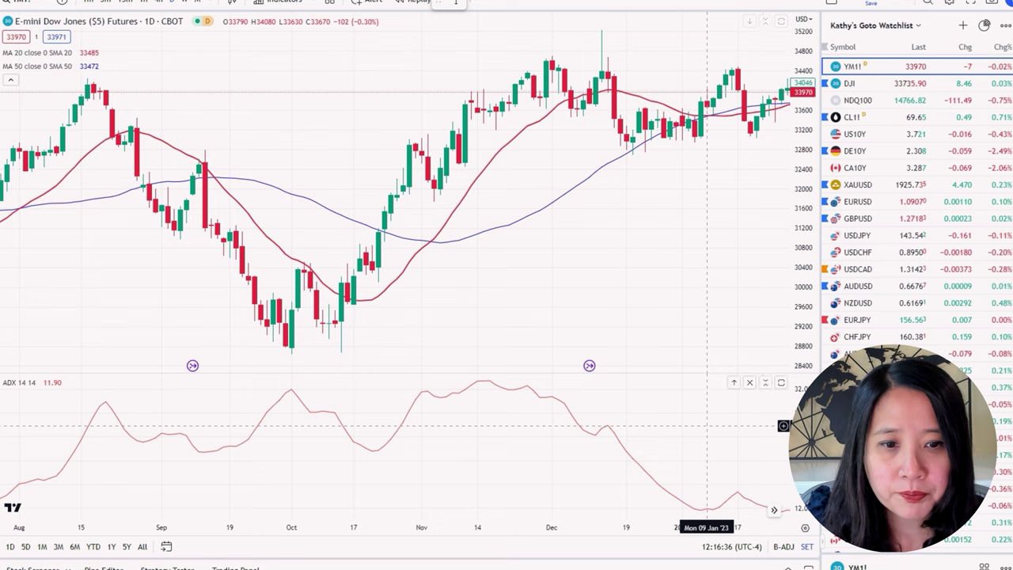
pyautogui.hscroll(6, 779, 510)
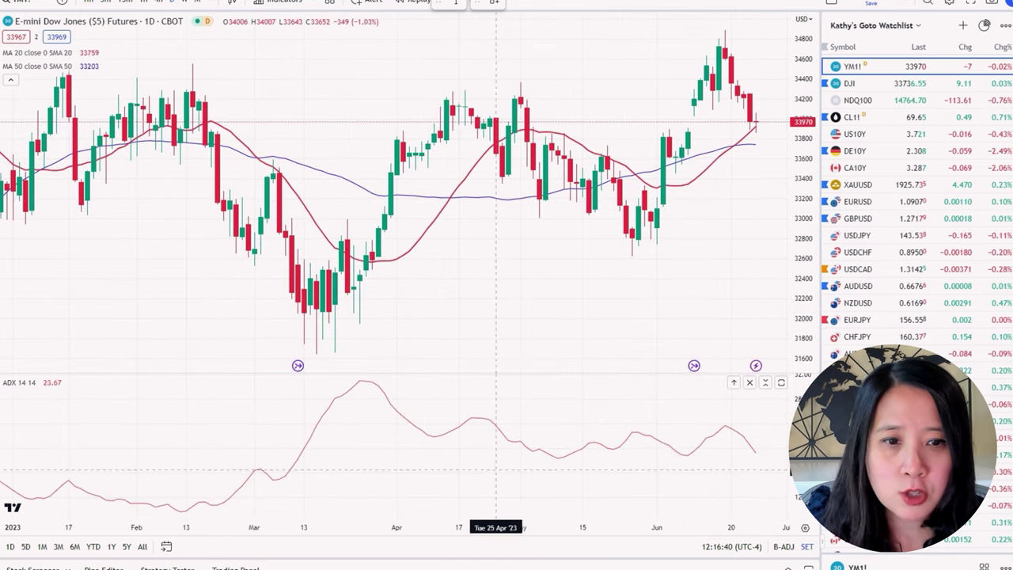
pyautogui.hotkey('alt', 'h')
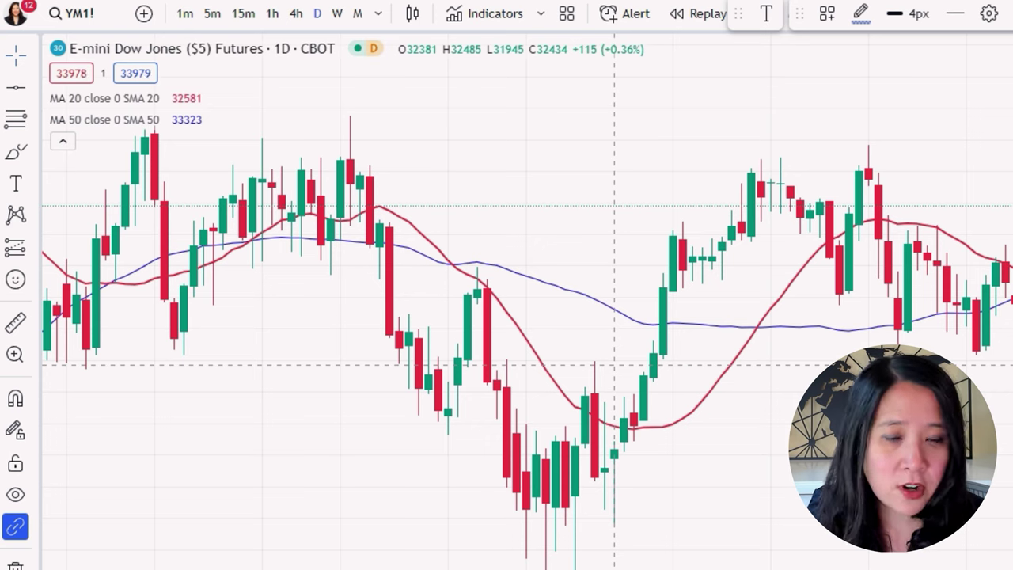
# Set the YM1! chart to the 1-hour timeframe and examine its June 2023 price moves against both moving averages and ADX
pyautogui.click(272, 14)
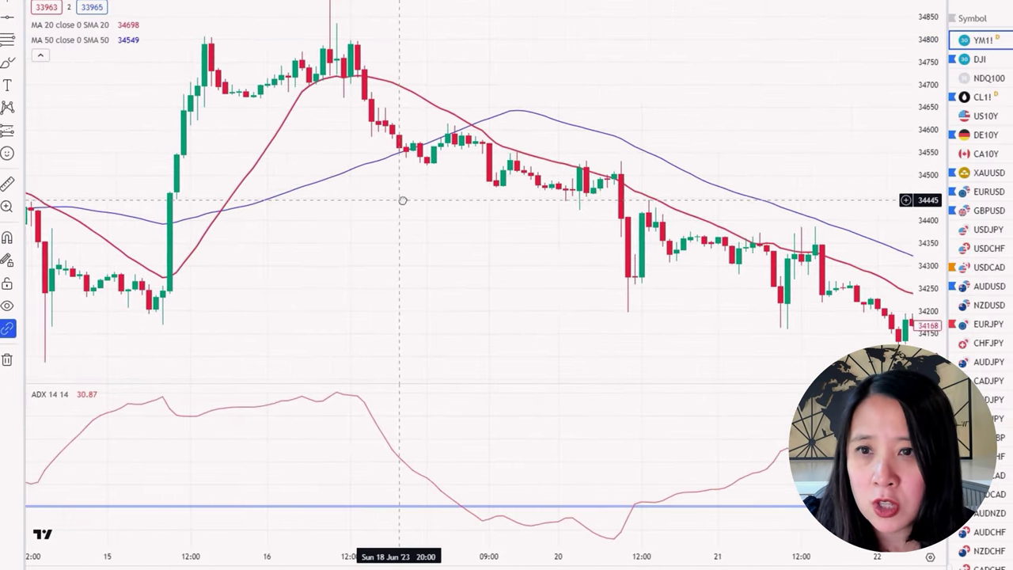
pyautogui.hscroll(-2, 402, 200)
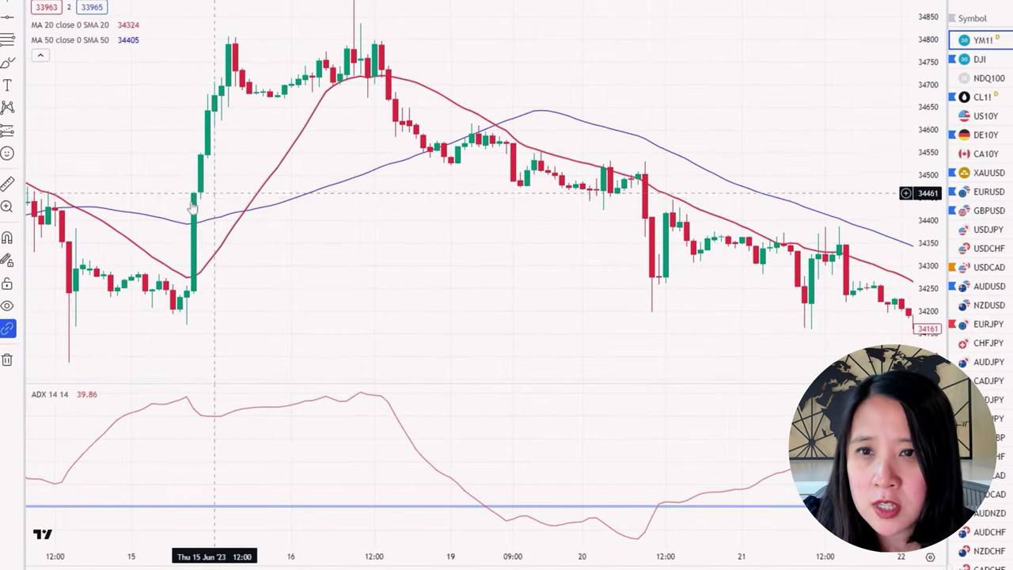
pyautogui.hscroll(-5, 270, 226)
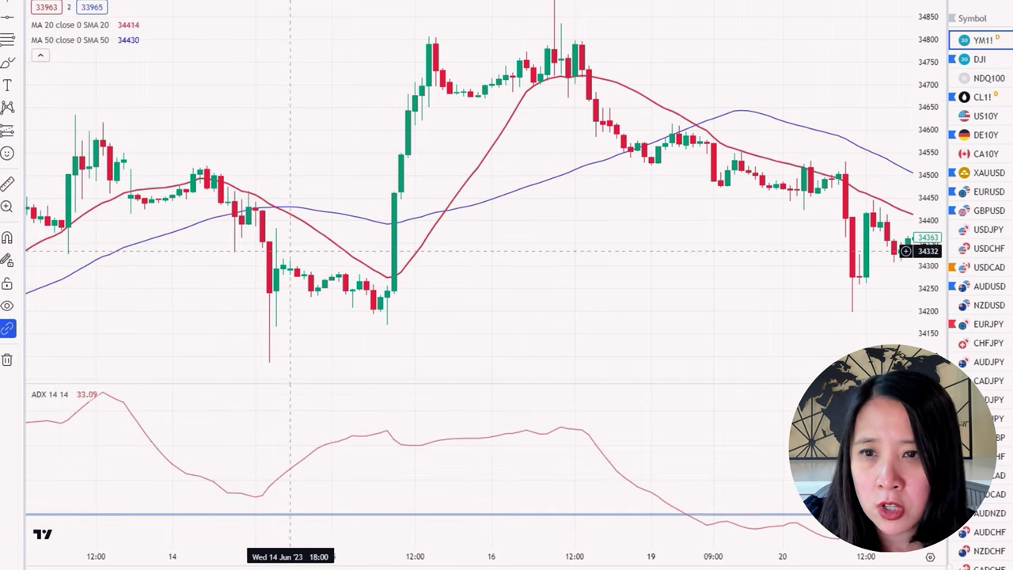
pyautogui.hscroll(-8, 350, 253)
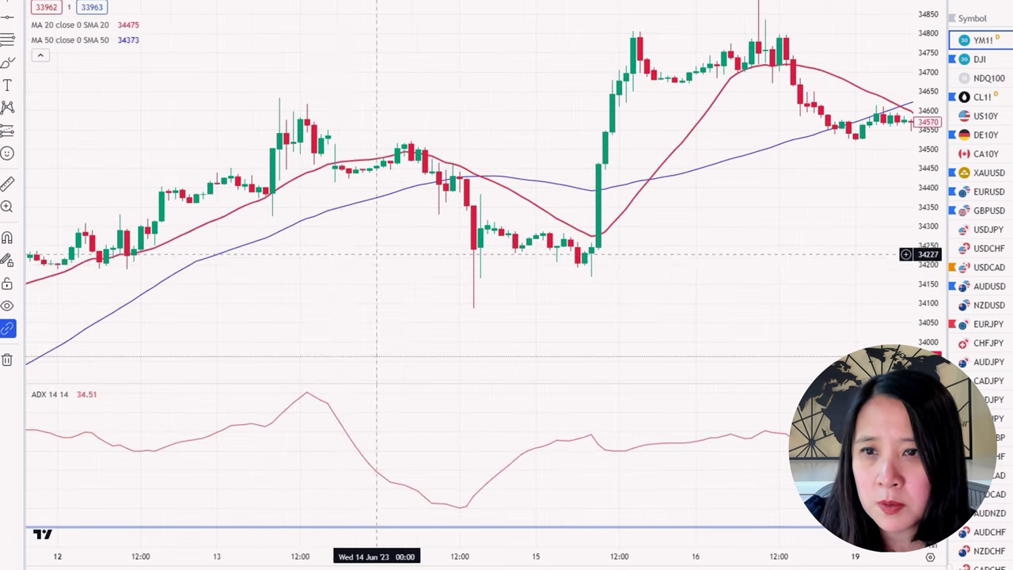
pyautogui.hscroll(-2, 416, 258)
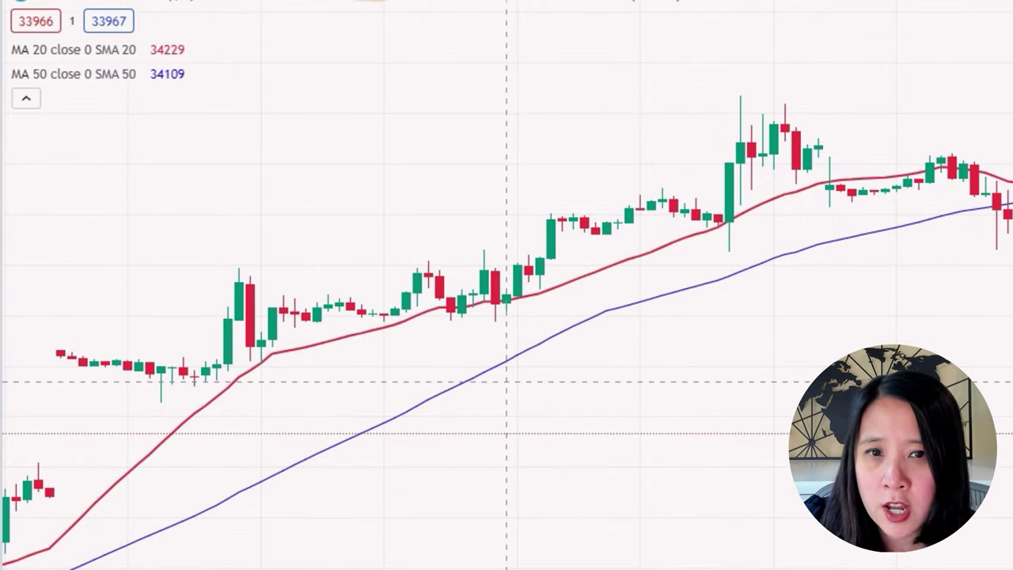
pyautogui.moveTo(518, 373); pyautogui.dragTo(678, 340)
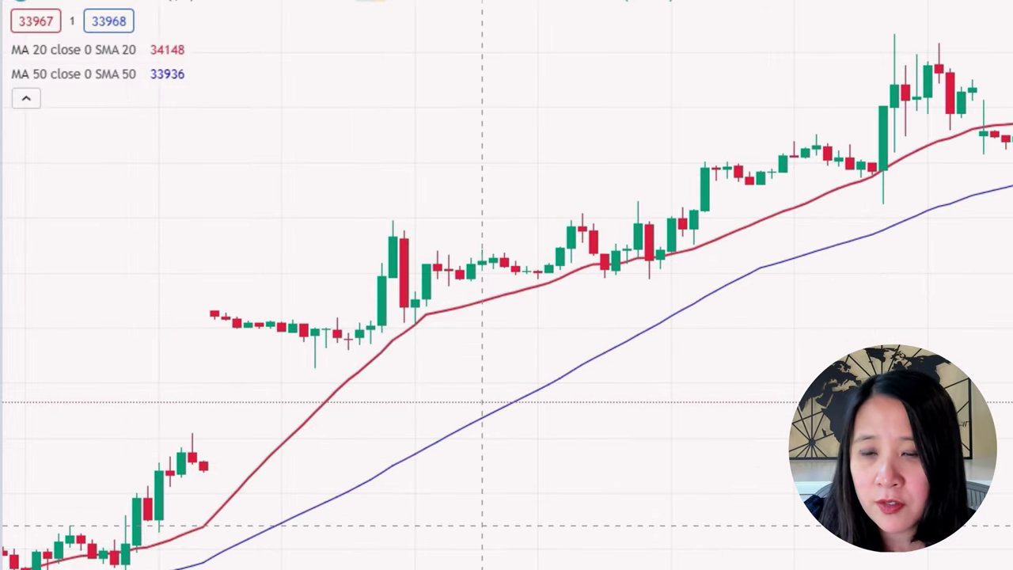
pyautogui.moveTo(482, 402); pyautogui.dragTo(673, 371)
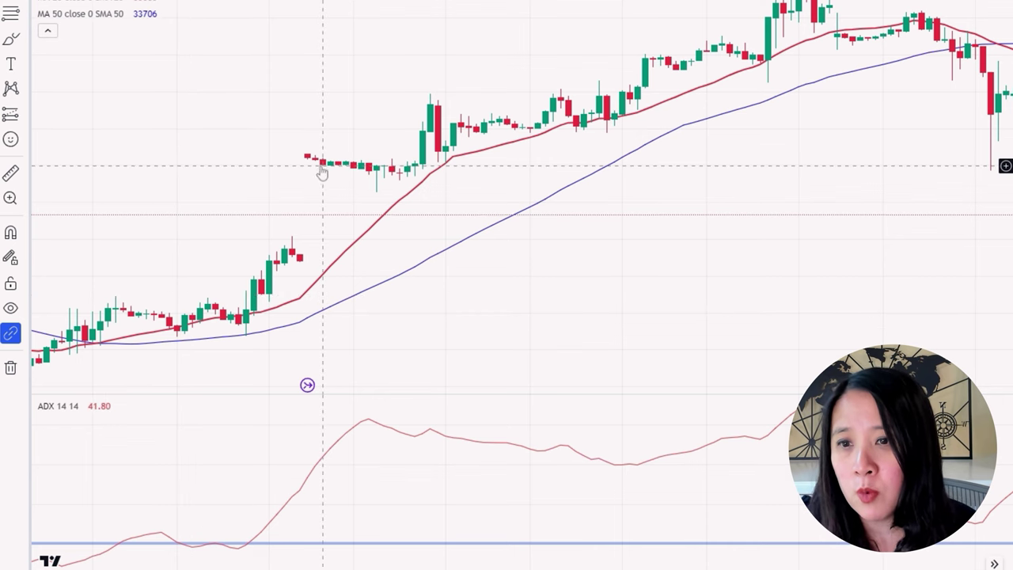
pyautogui.moveTo(151, 332); pyautogui.dragTo(586, 354)
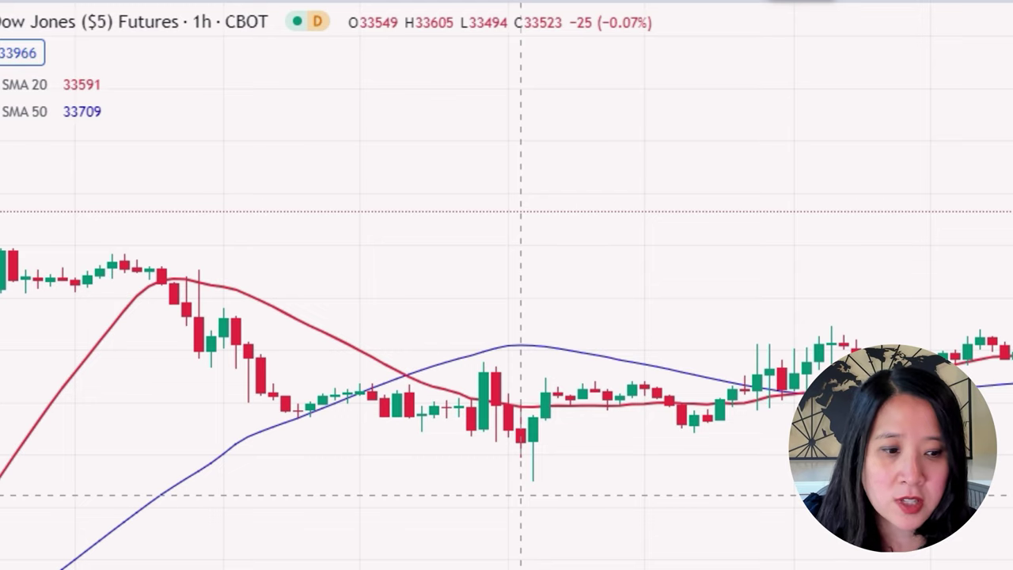
pyautogui.moveTo(109, 452); pyautogui.dragTo(333, 439)
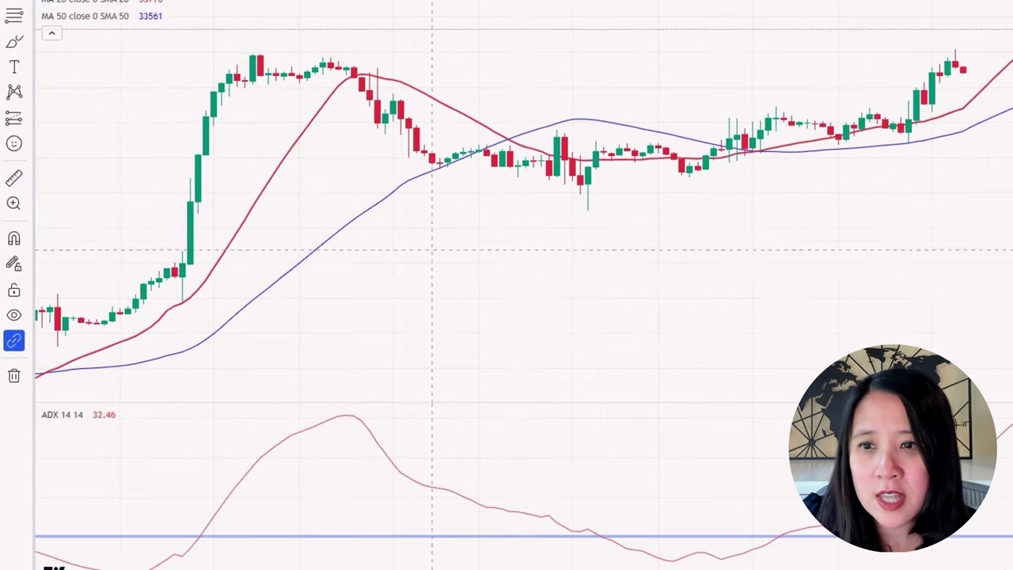
pyautogui.hscroll(10, 329, 392)
pyautogui.hscroll(3, 440, 296)
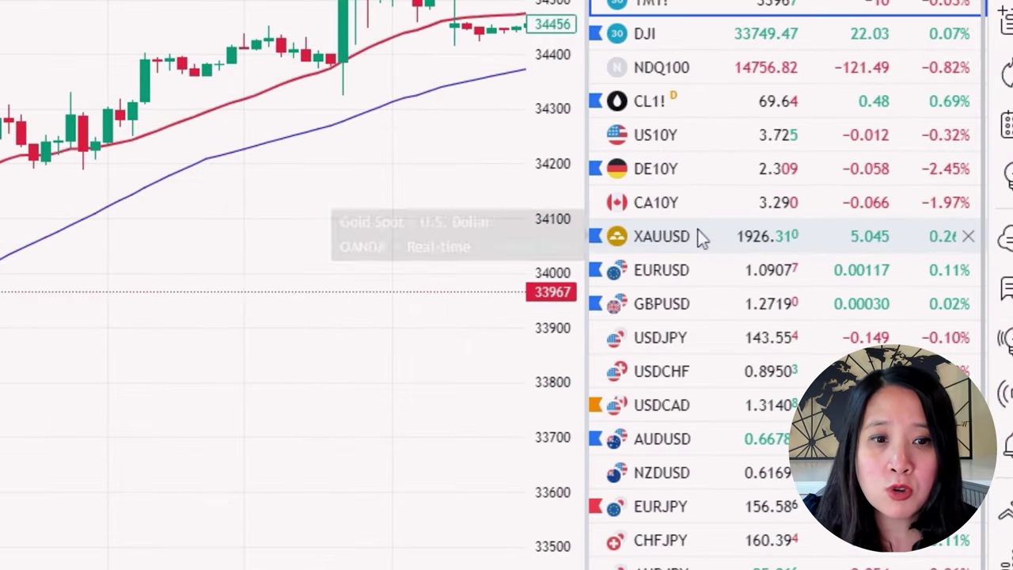
# Switch the 1-hour chart to XAUUSD and bring its latest bars into view
pyautogui.click(700, 237)
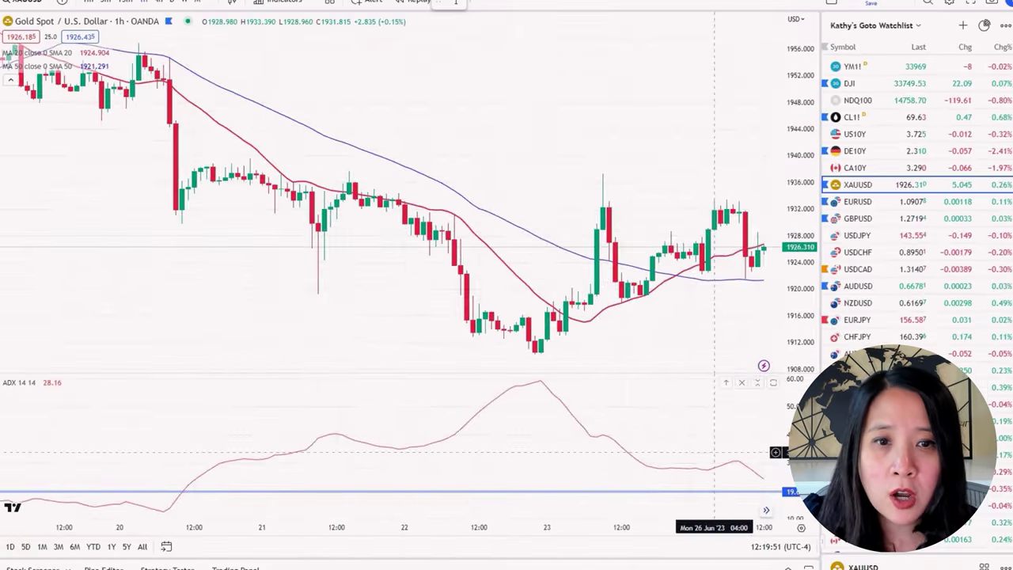
pyautogui.hscroll(2, 714, 452)
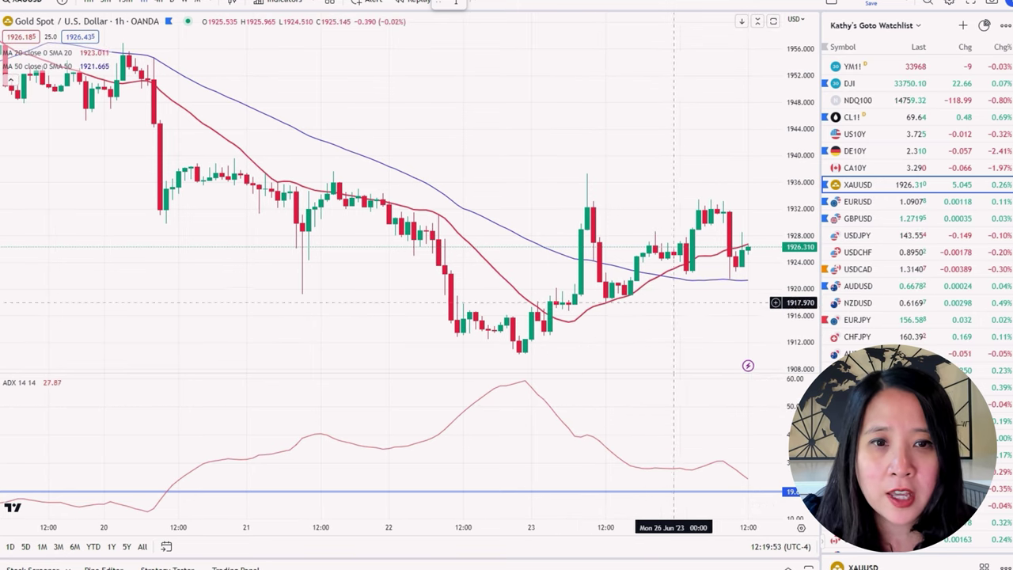